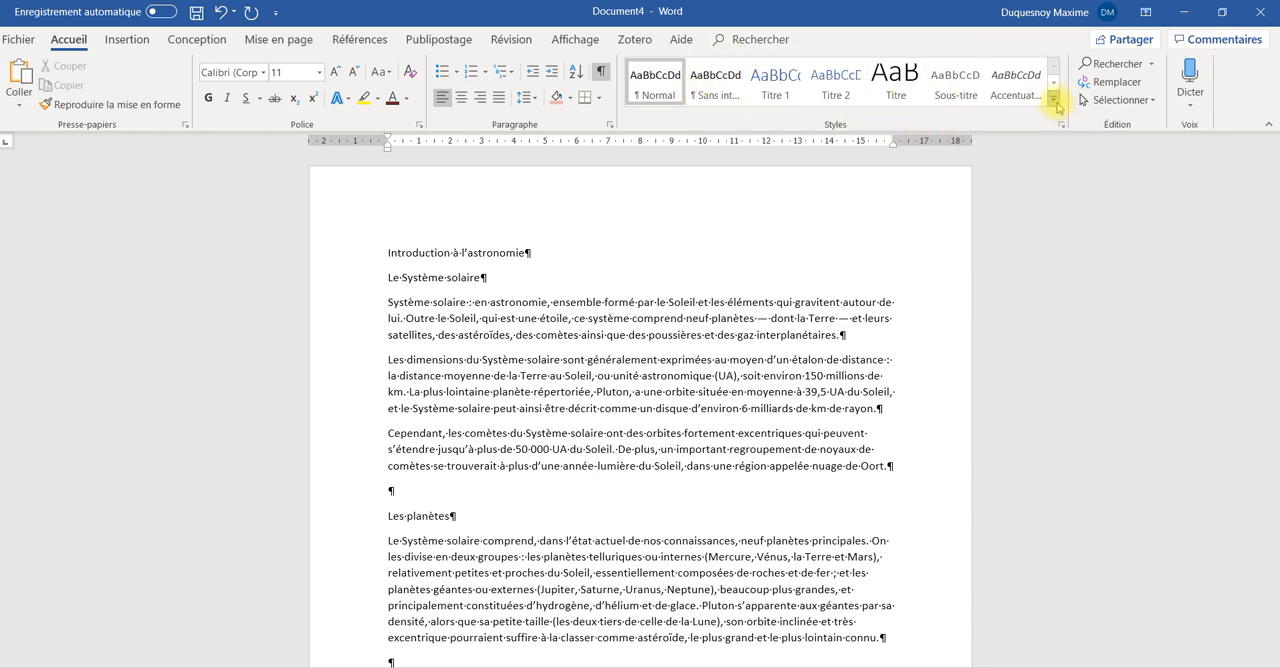
{"action": "left_click", "coordinate": [1054, 100]}
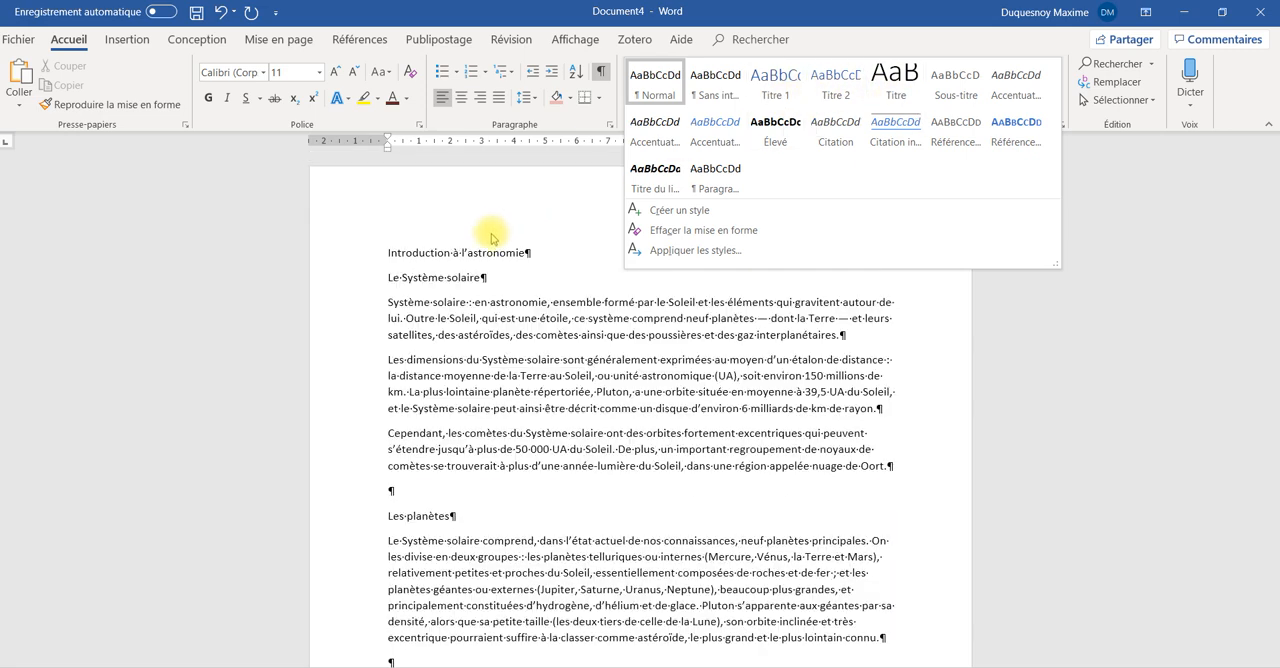
{"action": "left_click", "coordinate": [490, 230]}
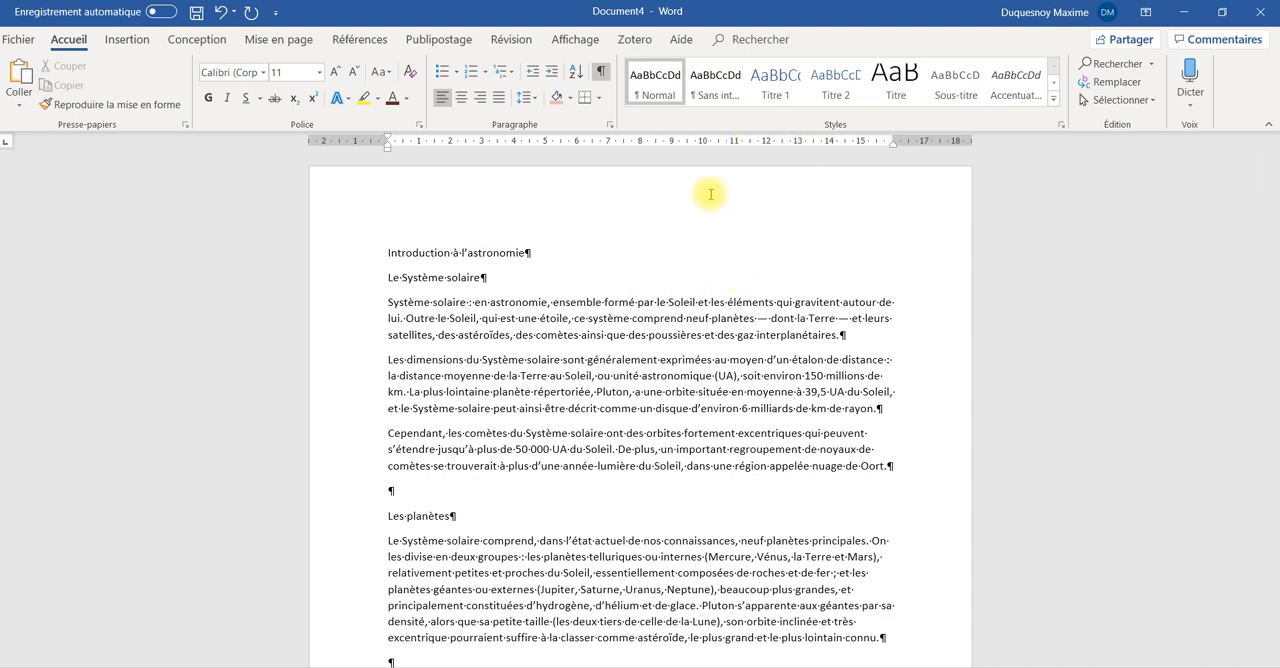
Apply the predefined "Noir et blanc (en majuscules)" style set to the document
{"action": "left_click", "coordinate": [205, 44]}
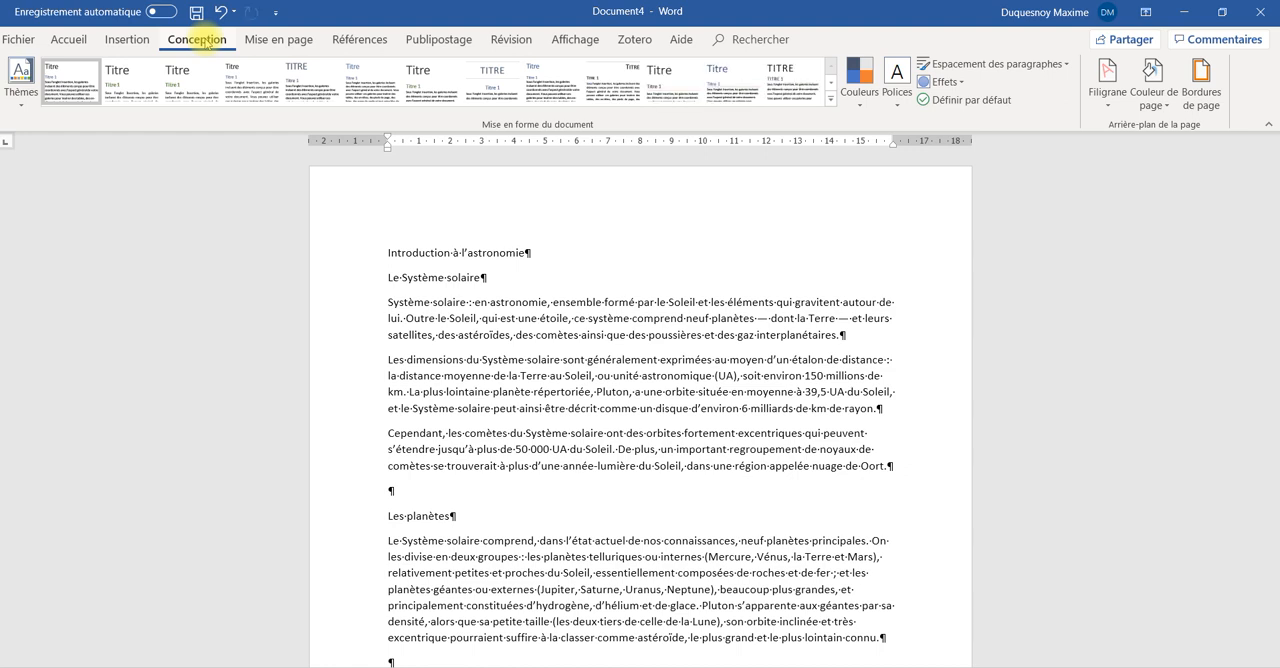
{"action": "left_click", "coordinate": [31, 104]}
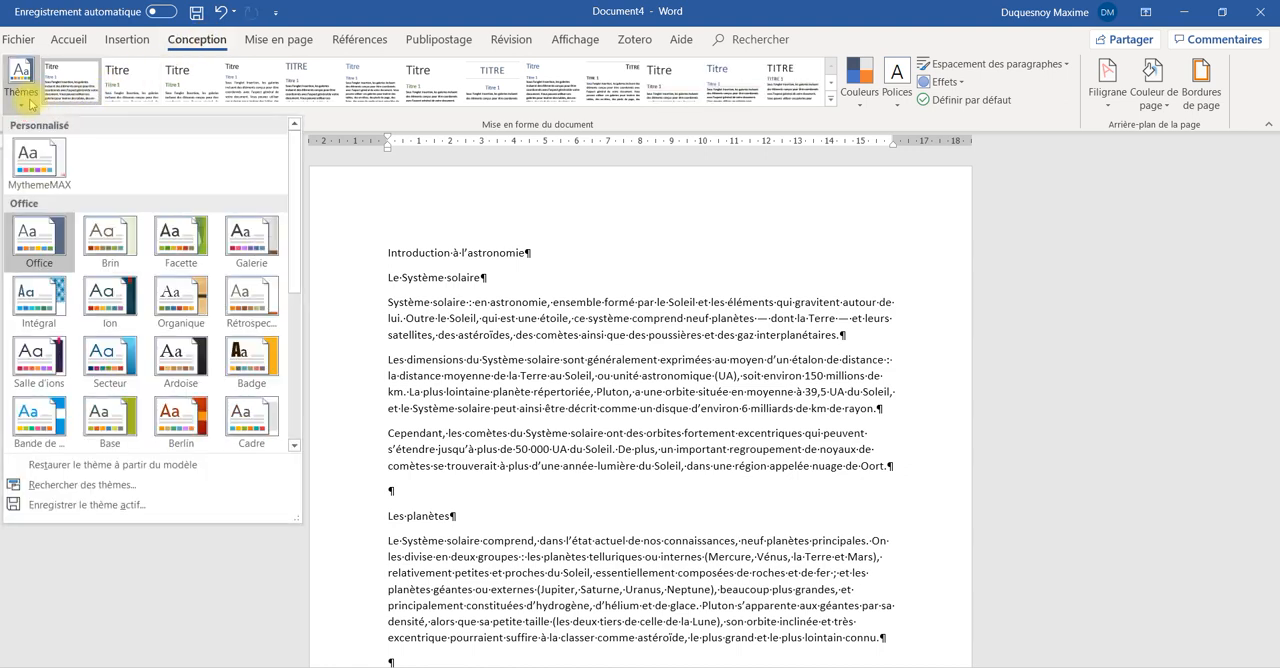
{"action": "left_click", "coordinate": [829, 107]}
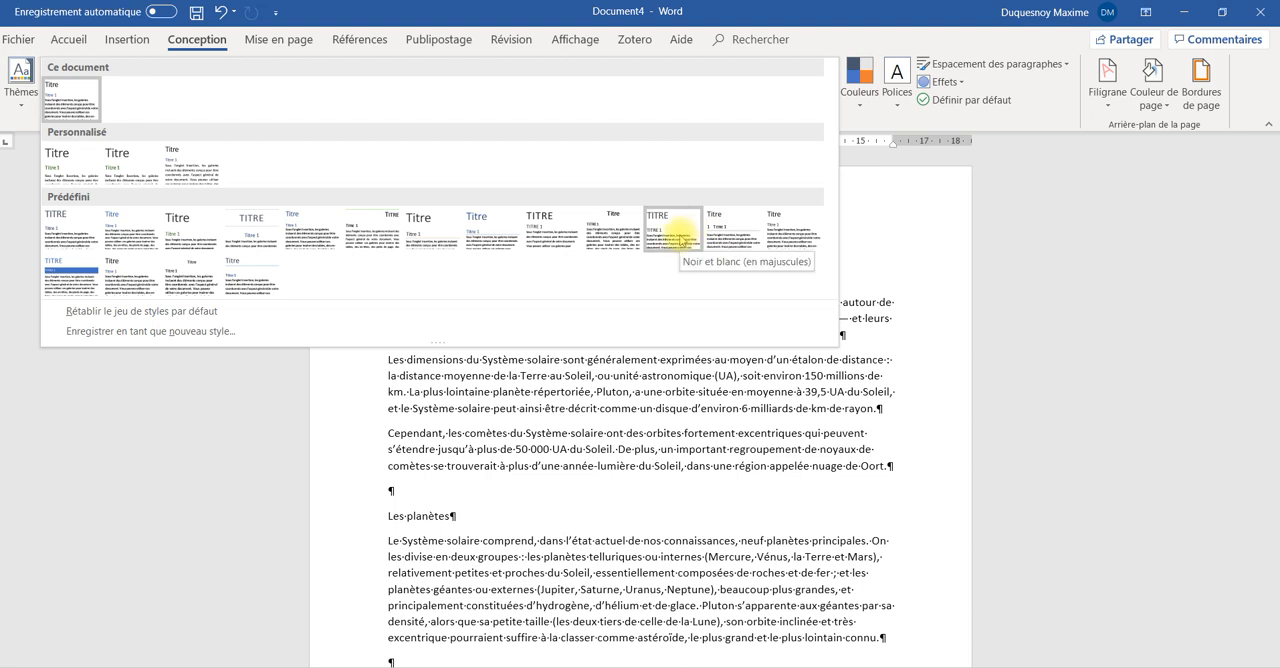
{"action": "left_click", "coordinate": [680, 233]}
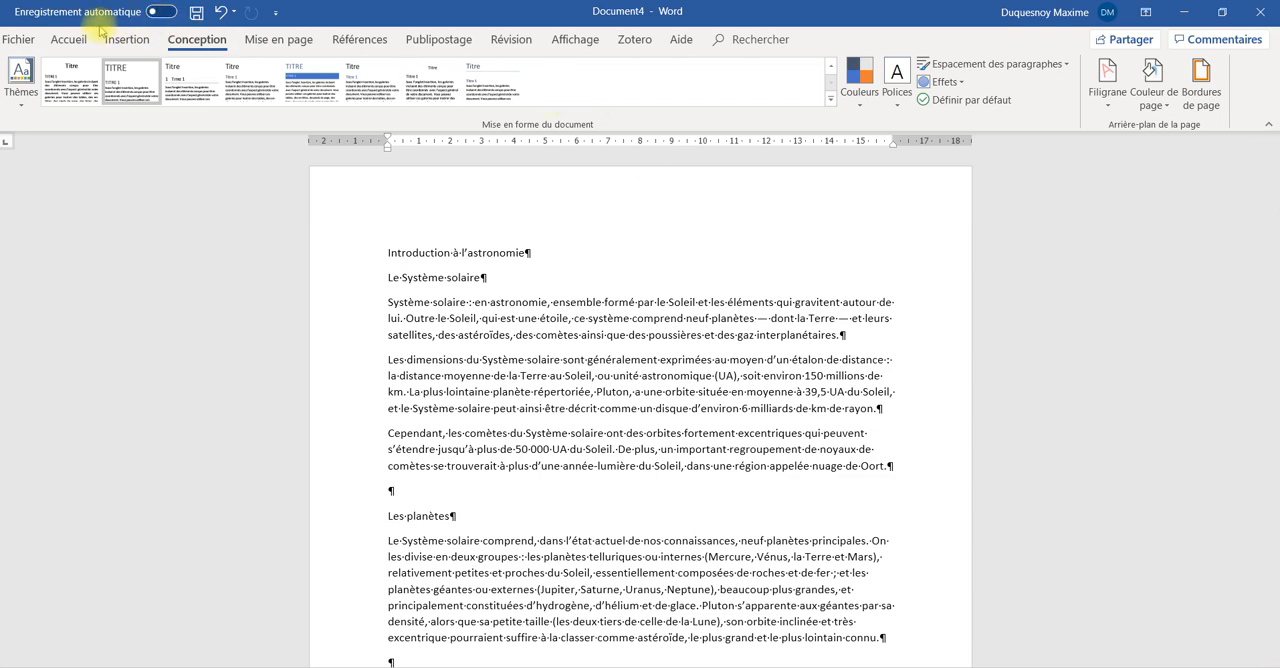
Apply the Titre style to the line "Introduction à l'astronomie" and centre it
{"action": "left_click", "coordinate": [70, 39]}
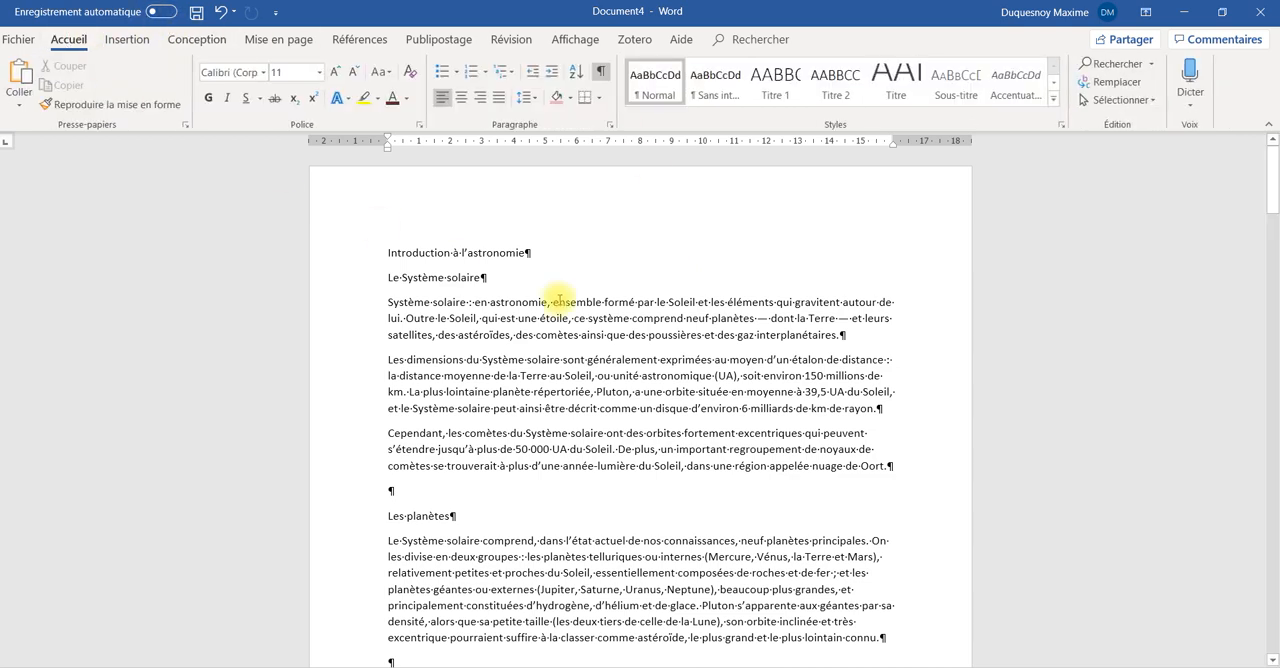
{"action": "left_click", "coordinate": [547, 250]}
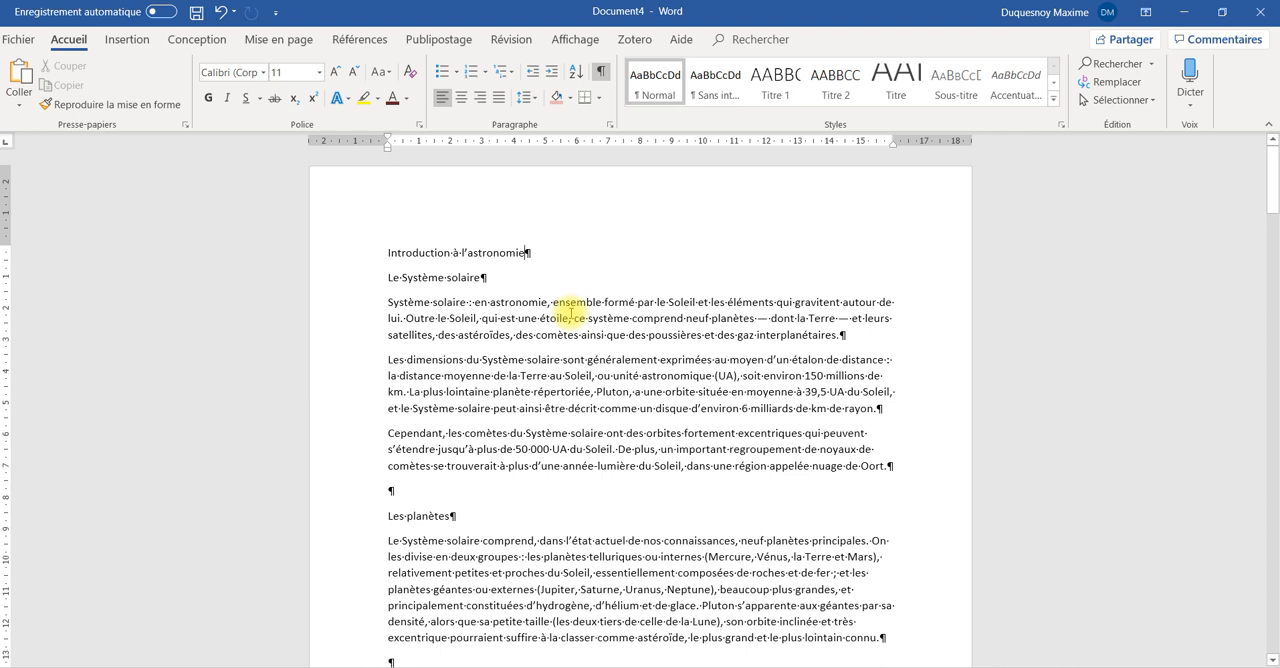
{"action": "left_click", "coordinate": [890, 85]}
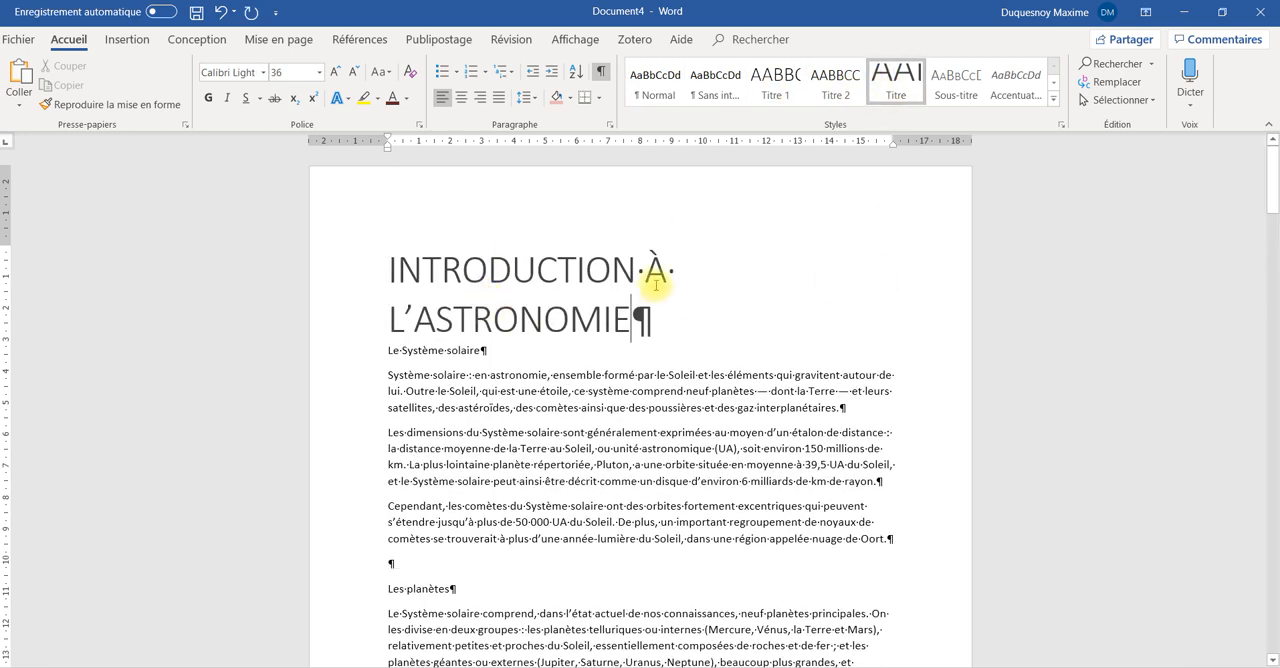
{"action": "left_click", "coordinate": [461, 97]}
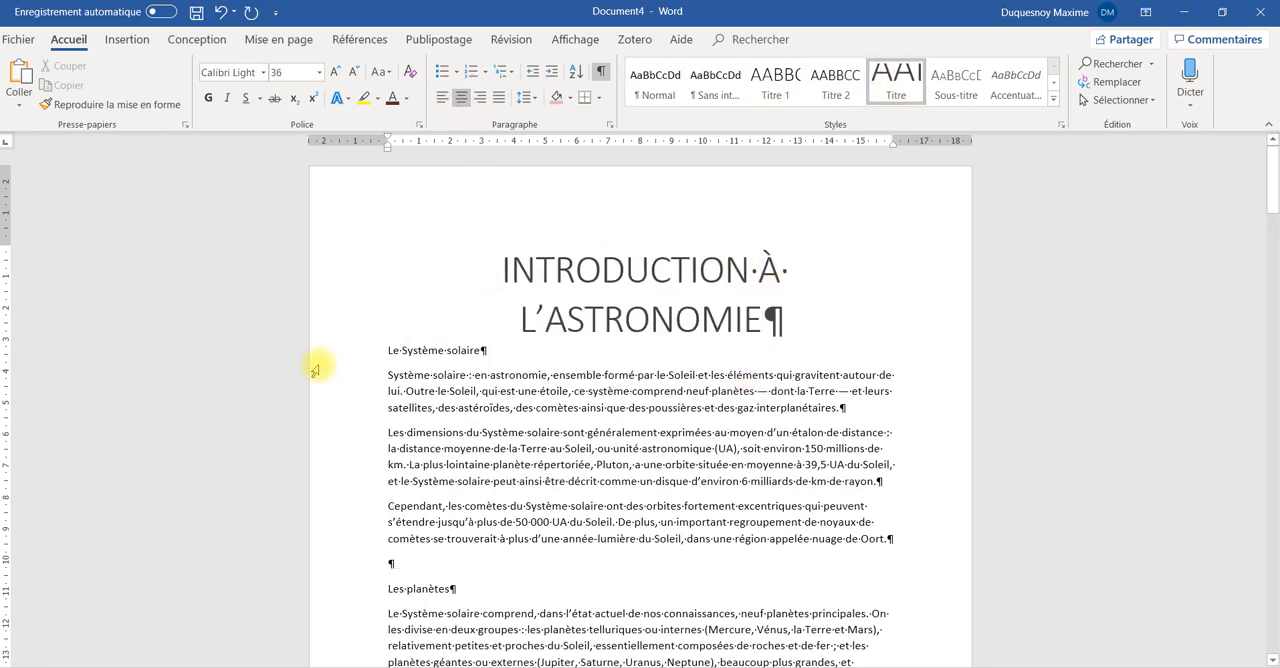
Insert an empty paragraph above "Le Système solaire" and give that heading the Titre 1 style
{"action": "left_click", "coordinate": [389, 350]}
{"action": "key", "text": "Return"}
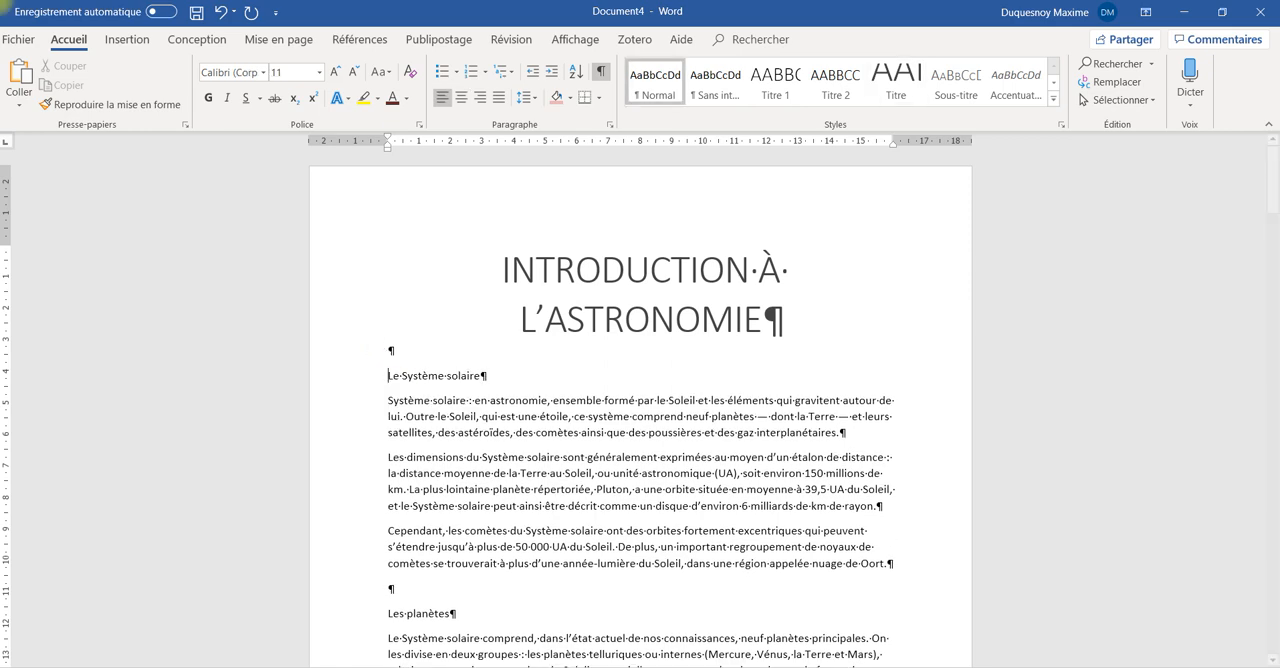
{"action": "left_click", "coordinate": [775, 80]}
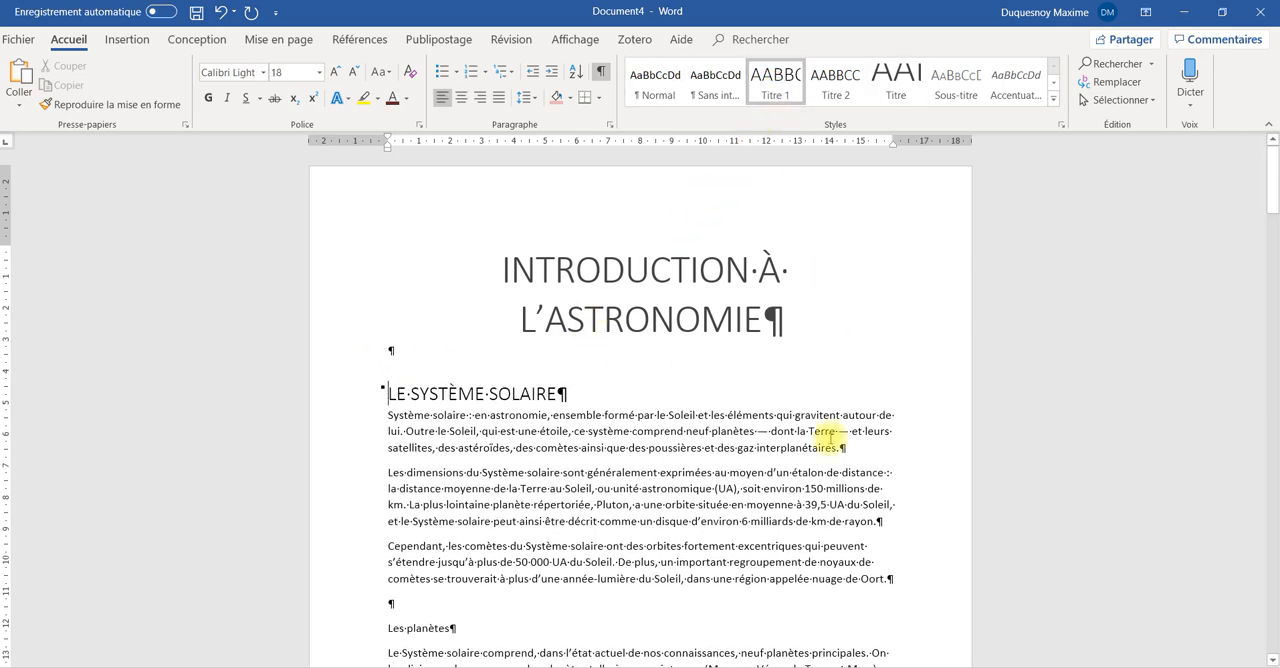
Apply the Titre 1 style to the heading line "Les planètes"
{"action": "scroll", "coordinate": [600, 520], "scroll_direction": "down", "scroll_amount": 3}
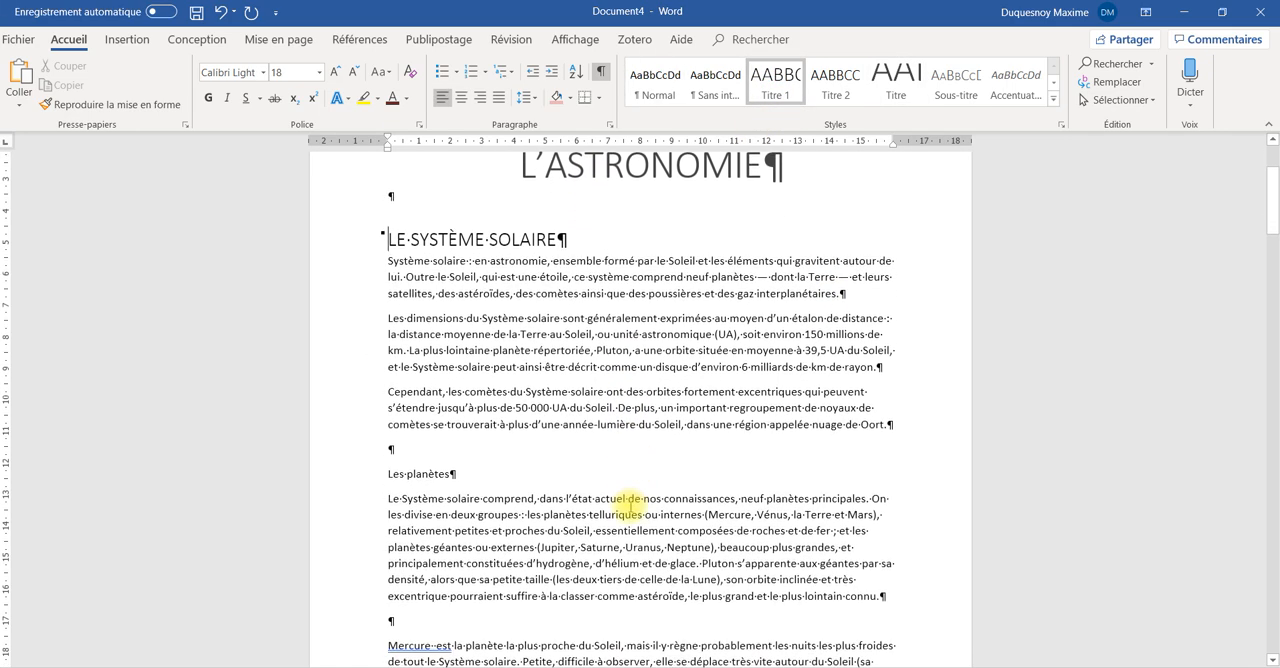
{"action": "left_click", "coordinate": [555, 471]}
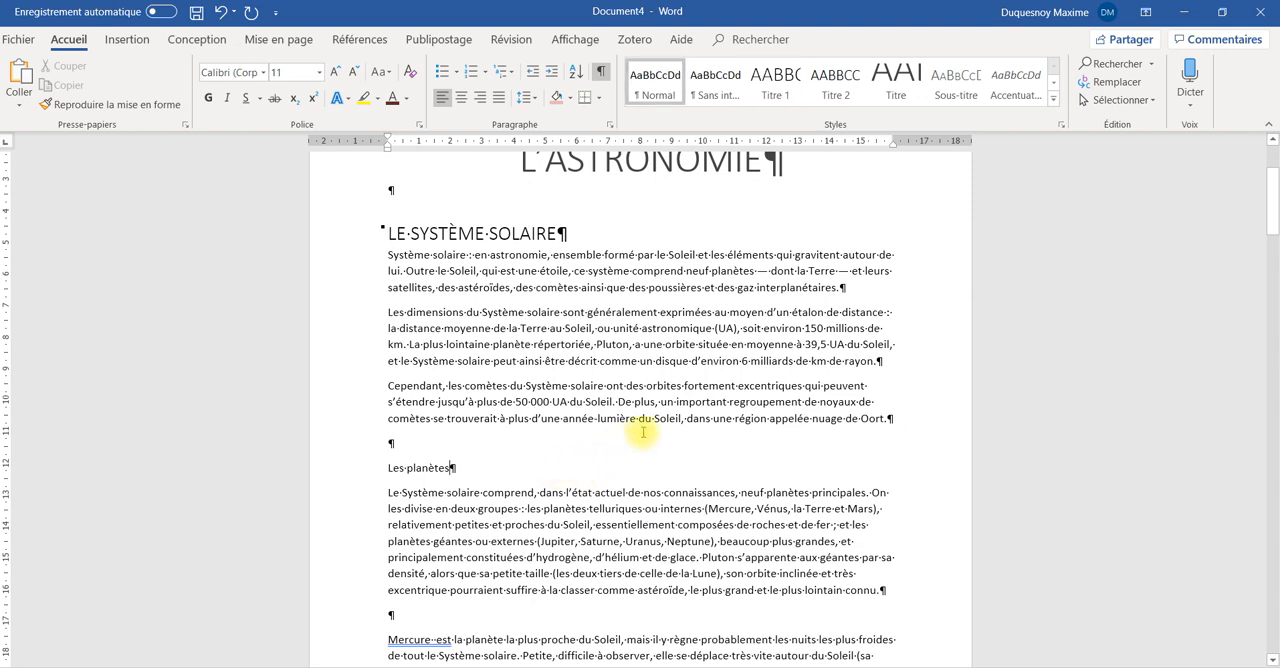
{"action": "left_click", "coordinate": [775, 80]}
Copy the word "Mercure" into the empty line above its paragraph and format it as Titre 2
{"action": "scroll", "coordinate": [752, 482], "scroll_direction": "down", "scroll_amount": 5}
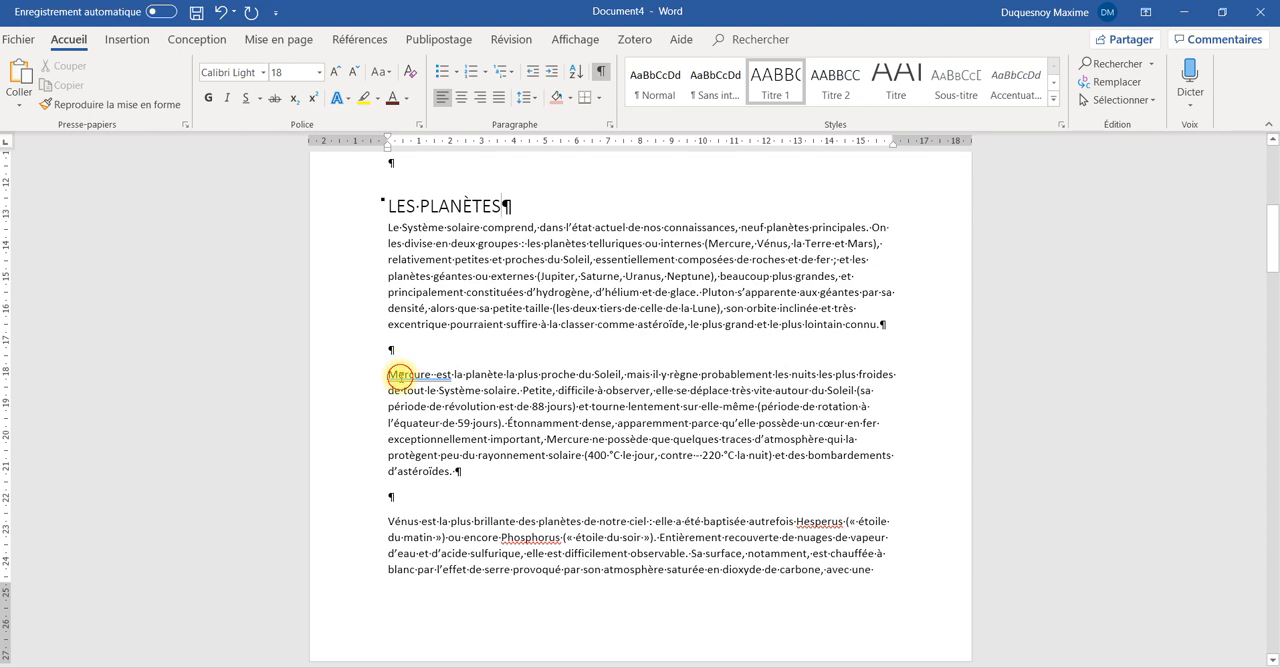
{"action": "double_click", "coordinate": [399, 376]}
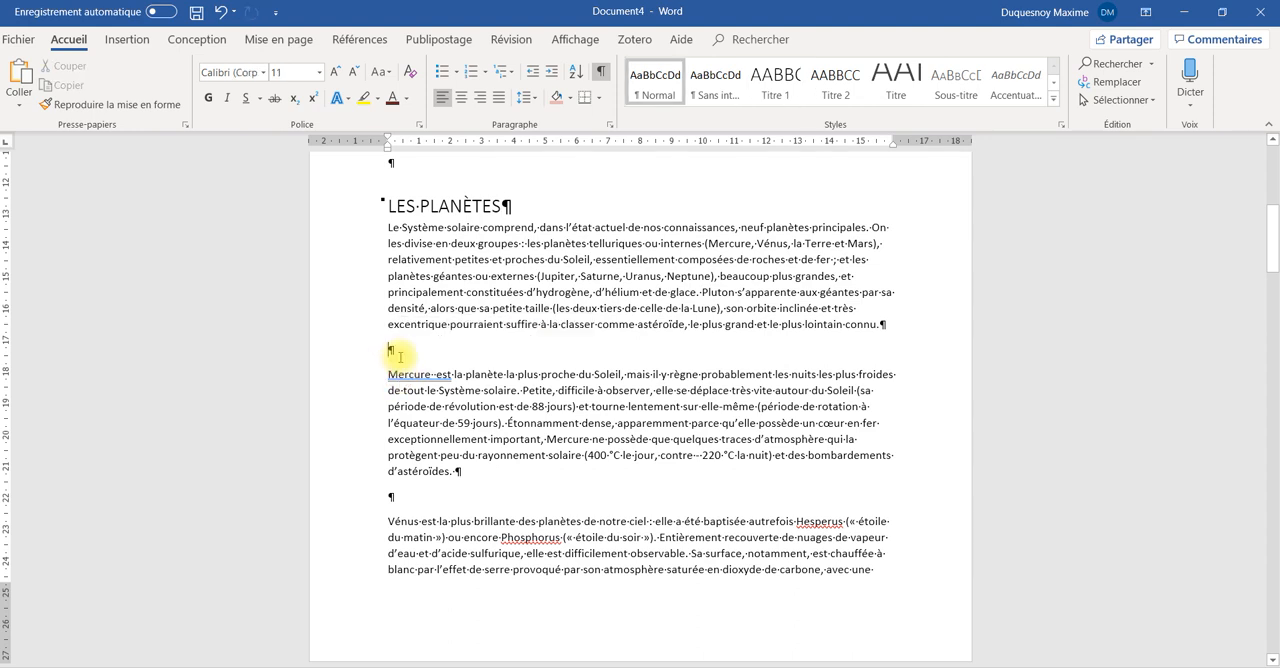
{"action": "type", "text": "Mercure"}
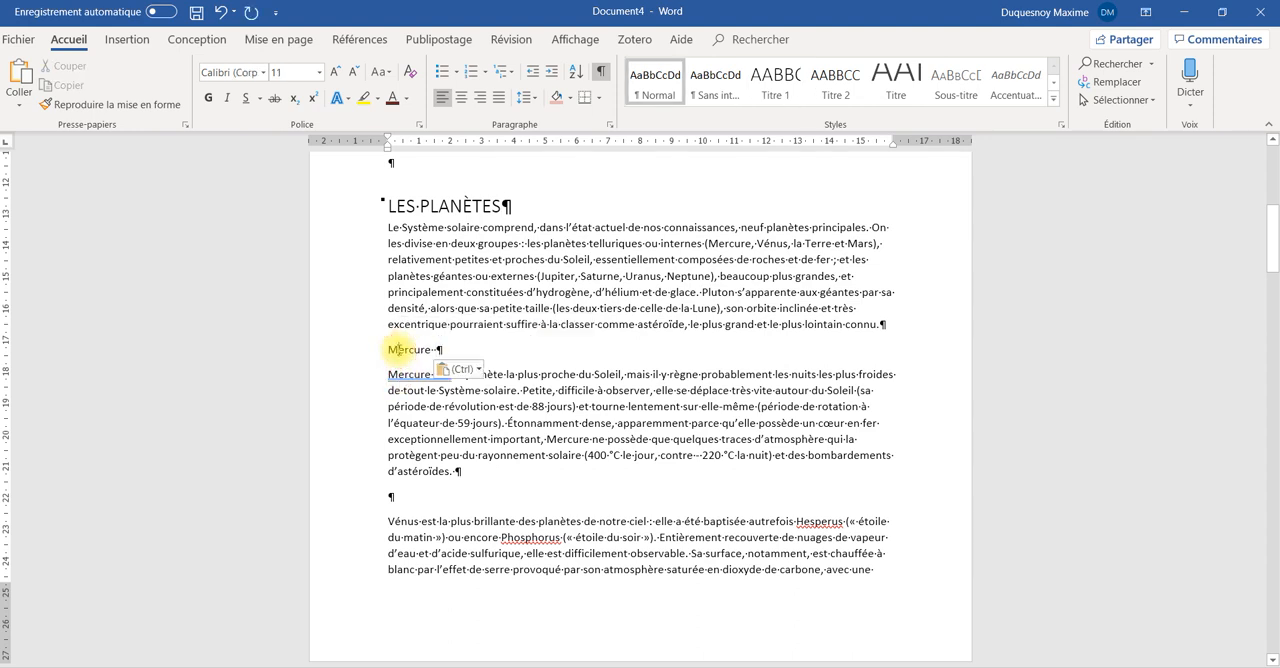
{"action": "left_click", "coordinate": [840, 84]}
Copy the word "Vénus" into the empty line above its paragraph and format it as Titre 2
{"action": "double_click", "coordinate": [400, 514]}
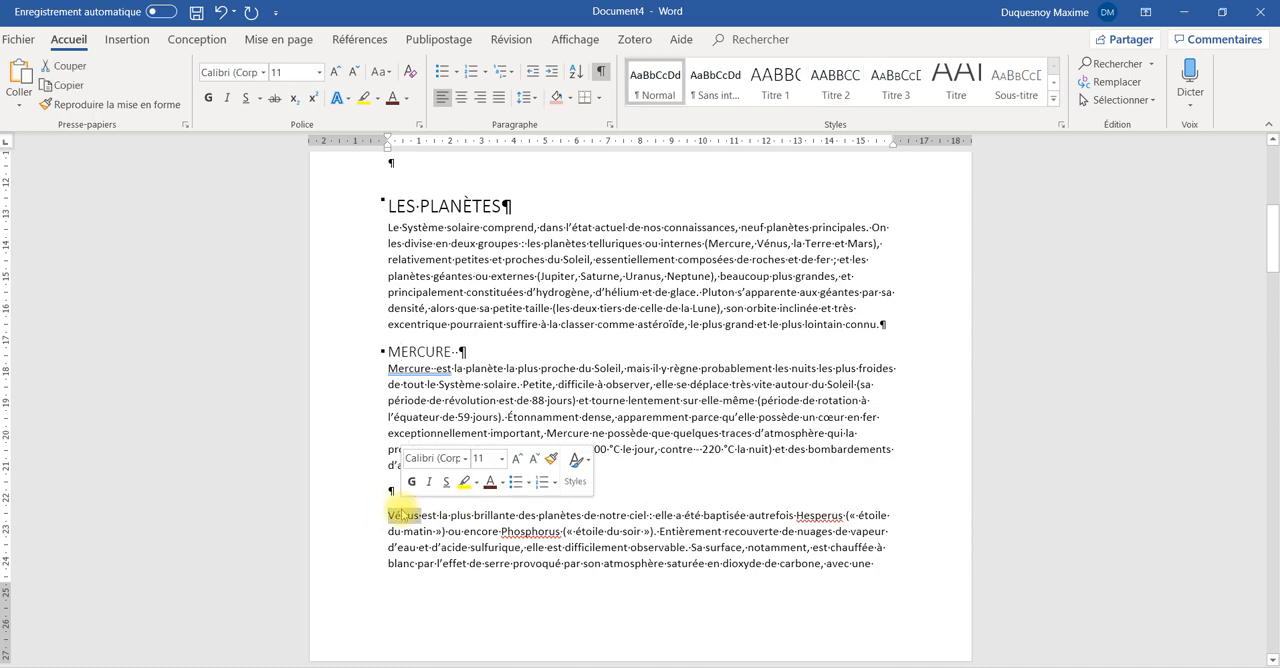
{"action": "key", "text": "ctrl+c"}
{"action": "left_click", "coordinate": [392, 490]}
{"action": "key", "text": "ctrl+v"}
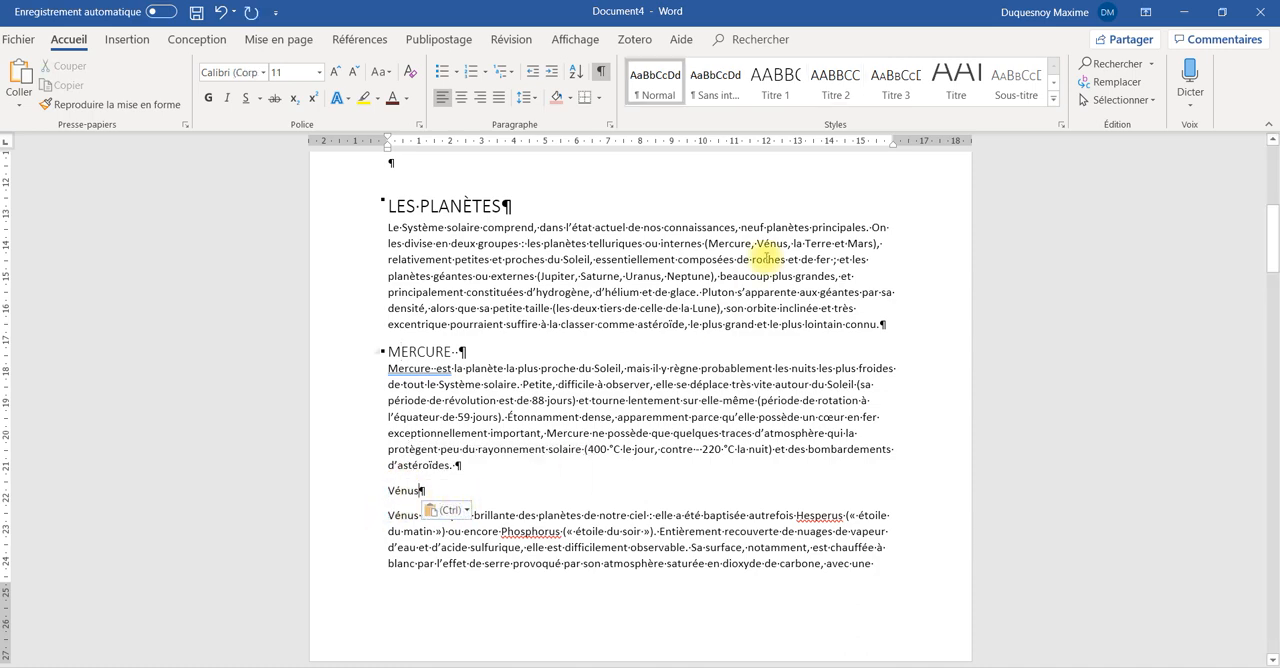
{"action": "left_click", "coordinate": [835, 84]}
Copy the word "Terre" into the empty line above the paragraph on the Earth and format it as Titre 2
{"action": "scroll", "coordinate": [640, 460], "scroll_direction": "down", "scroll_amount": 5}
{"action": "scroll", "coordinate": [618, 470], "scroll_direction": "down", "scroll_amount": 2}
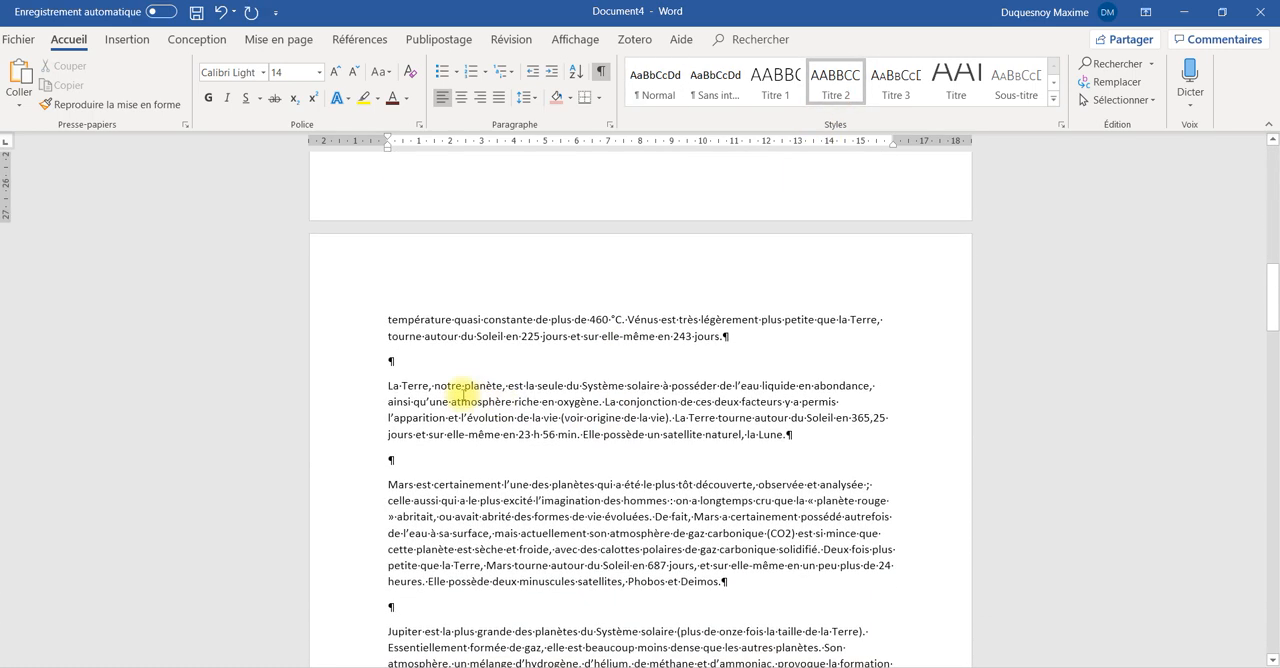
{"action": "left_click", "coordinate": [390, 418]}
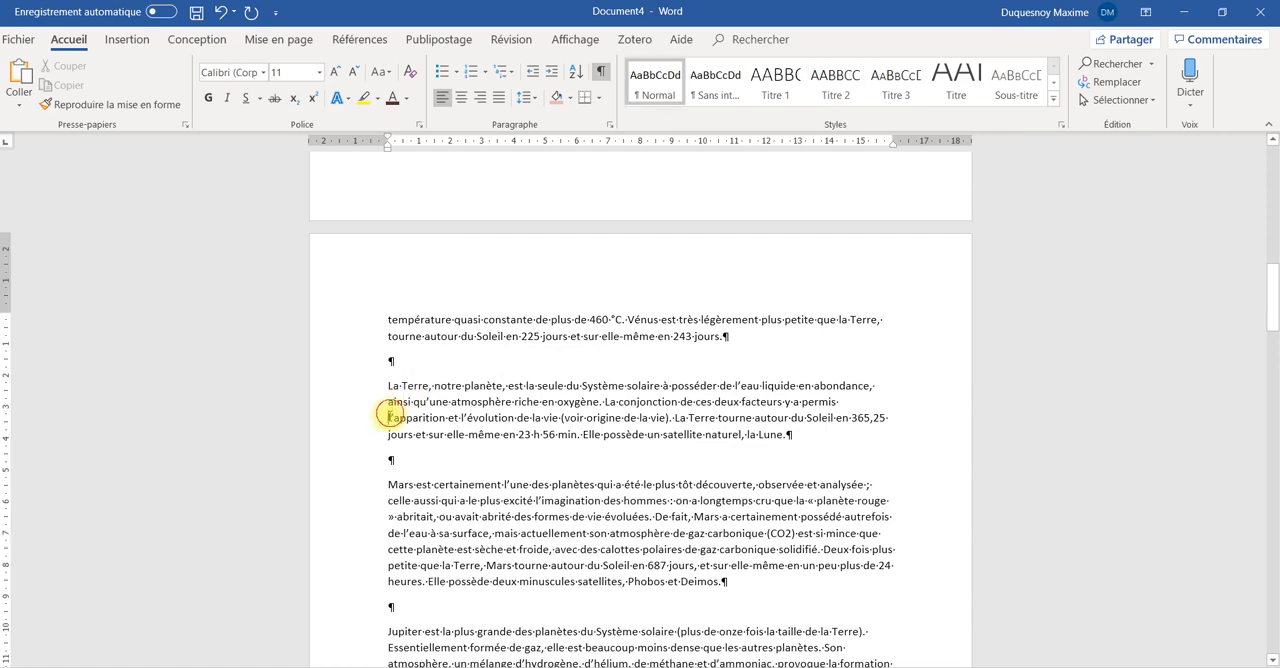
{"action": "left_click", "coordinate": [413, 362]}
{"action": "key", "text": "ctrl+v"}
{"action": "left_click_drag", "start_coordinate": [421, 362], "coordinate": [834, 80]}
{"action": "left_click", "coordinate": [510, 590]}
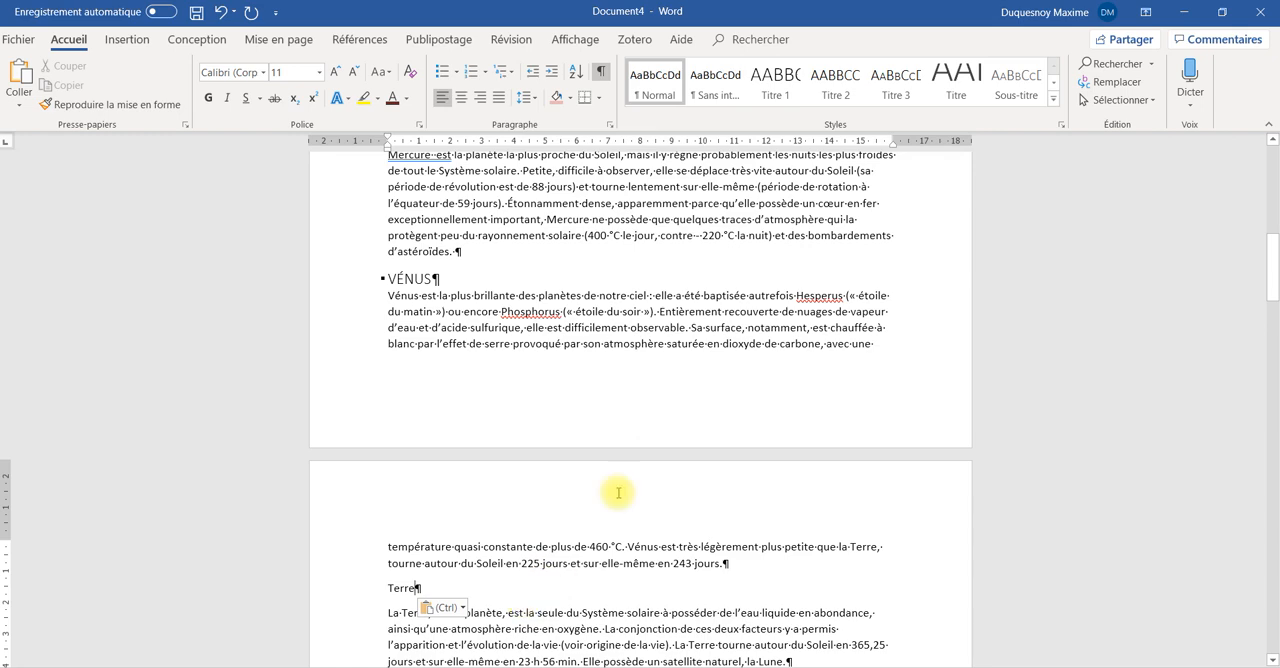
{"action": "left_click", "coordinate": [835, 84]}
Copy the word "Mars" into the empty line above its paragraph and format it as Titre 2
{"action": "scroll", "coordinate": [600, 490], "scroll_direction": "down", "scroll_amount": 5}
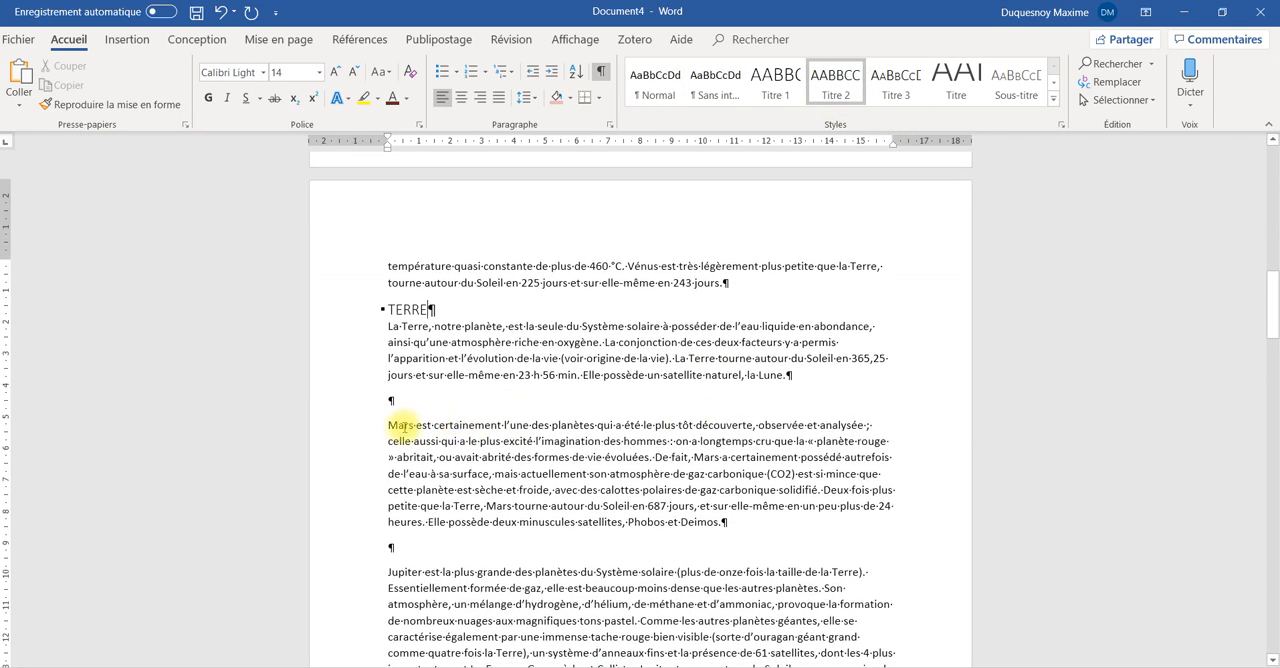
{"action": "double_click", "coordinate": [395, 425]}
{"action": "left_click", "coordinate": [410, 401]}
{"action": "key", "text": "ctrl+v"}
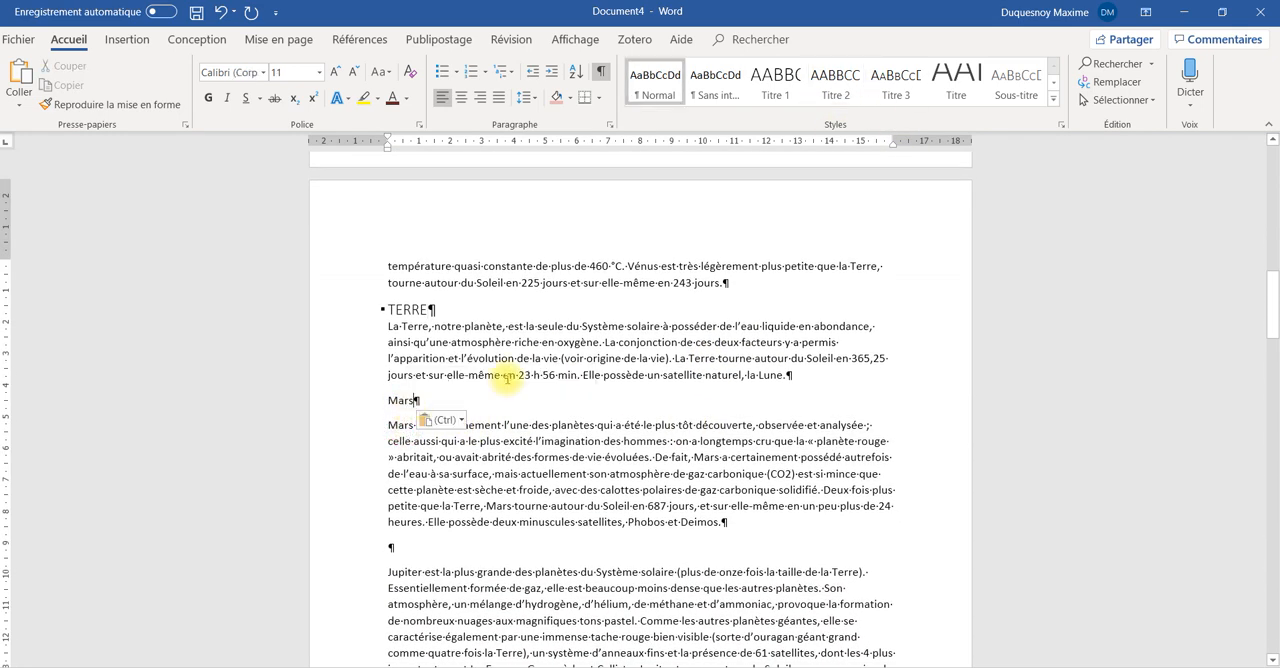
{"action": "left_click", "coordinate": [840, 82]}
Copy the word "Jupiter" into the empty line above its paragraph and format it as Titre 2
{"action": "scroll", "coordinate": [486, 446], "scroll_direction": "down", "scroll_amount": 2}
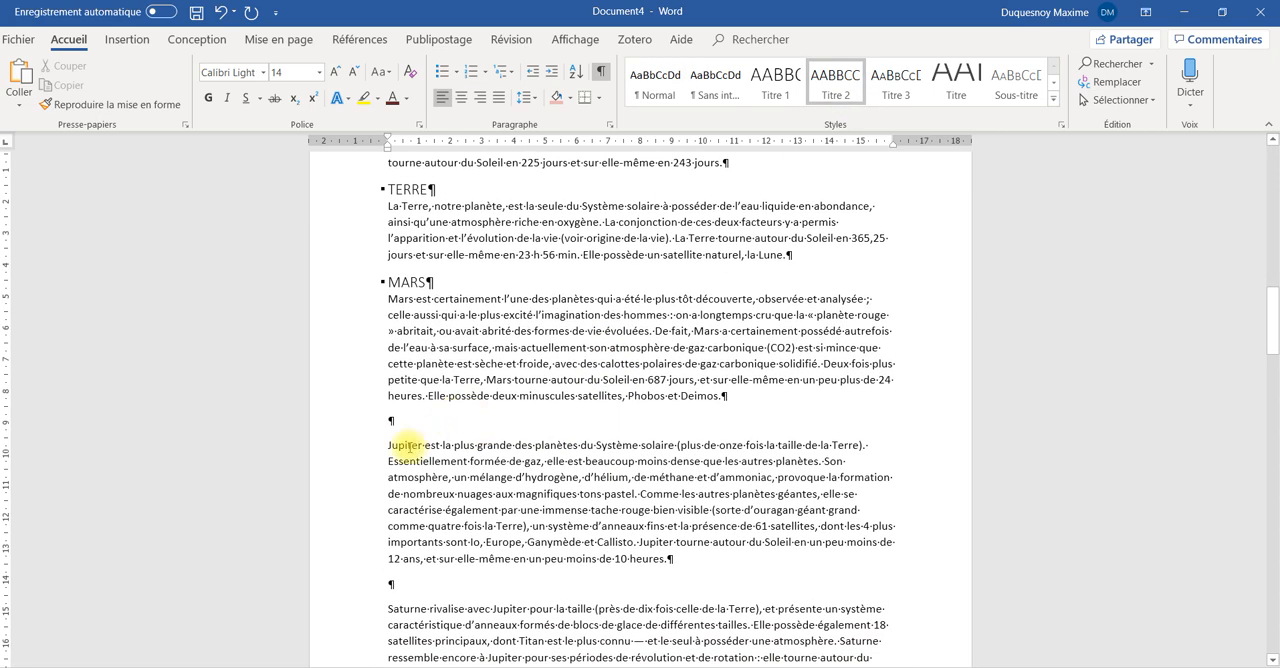
{"action": "double_click", "coordinate": [405, 444]}
{"action": "left_click", "coordinate": [417, 419]}
{"action": "key", "text": "ctrl+v"}
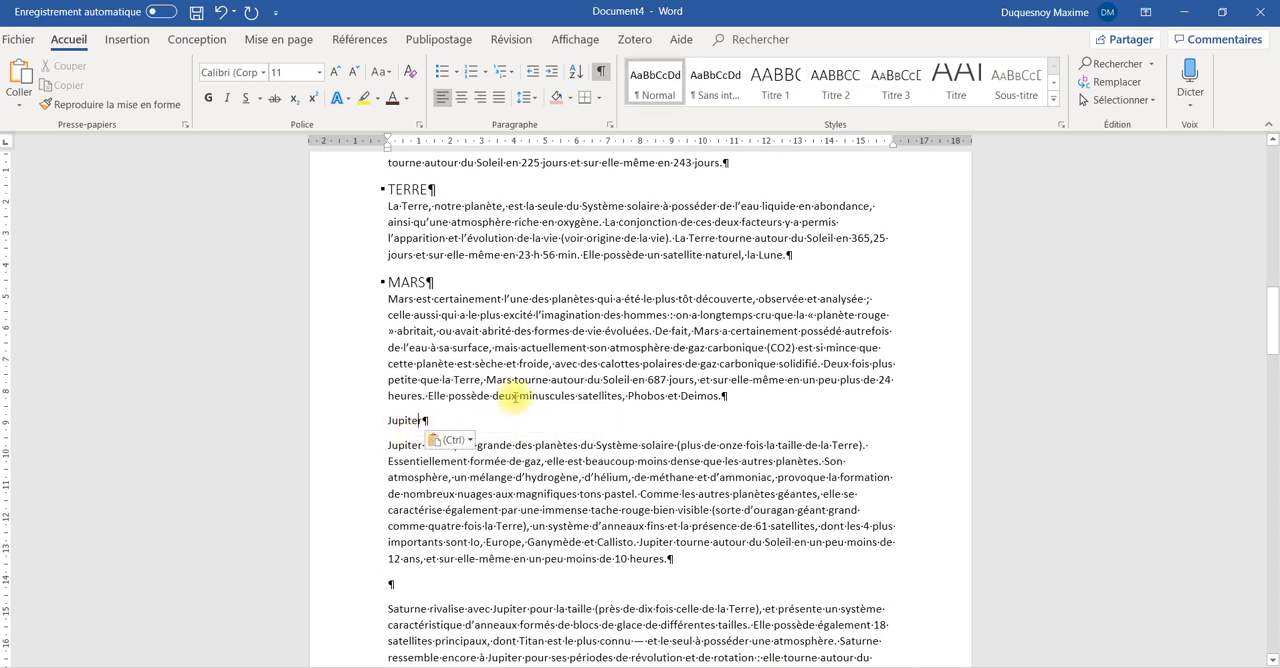
{"action": "left_click", "coordinate": [836, 82]}
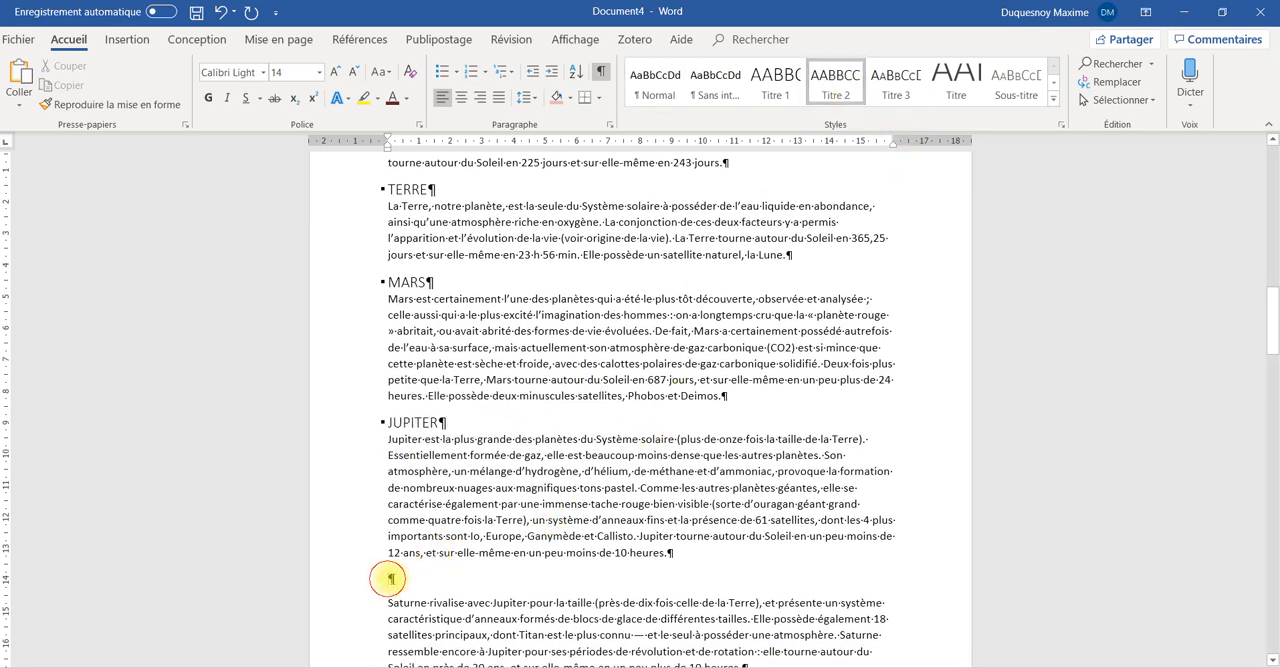
Apply the Titre 1 style to the line "Les autres corps célestes" after the paragraphs on Pluto
{"action": "left_click", "coordinate": [390, 578]}
{"action": "scroll", "coordinate": [509, 566], "scroll_direction": "down", "scroll_amount": 5}
{"action": "scroll", "coordinate": [509, 566], "scroll_direction": "down", "scroll_amount": 10}
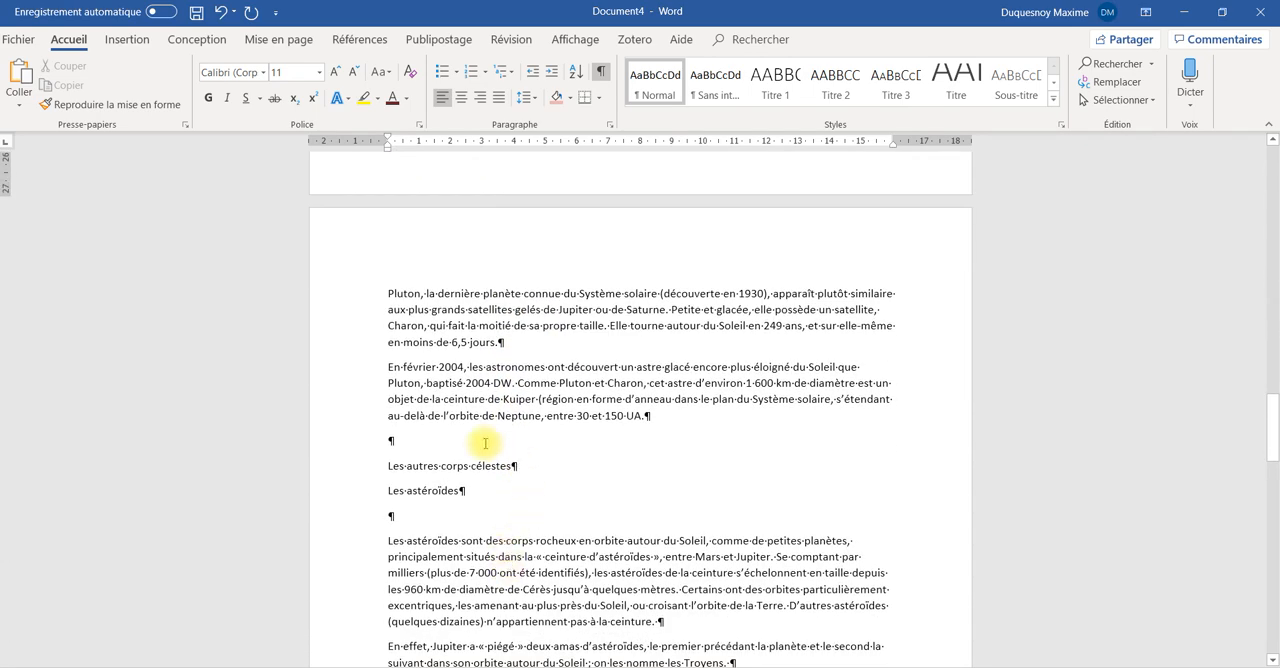
{"action": "left_click", "coordinate": [475, 470]}
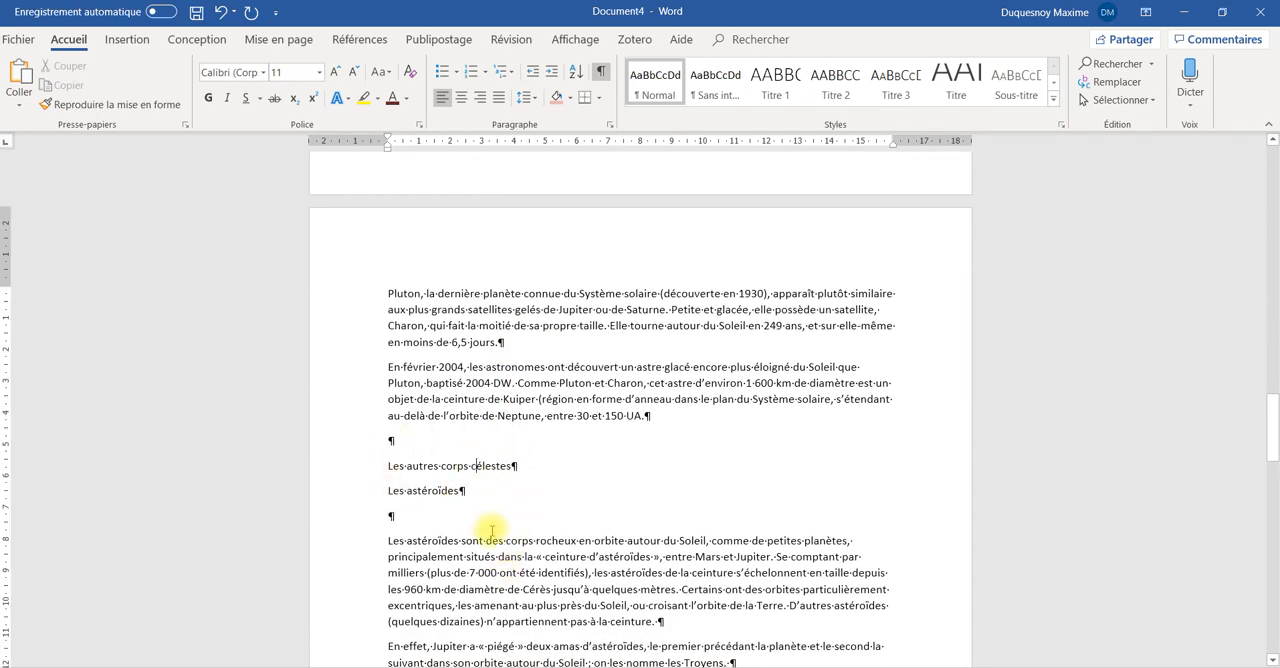
{"action": "left_click", "coordinate": [775, 82]}
Apply the Titre 2 style to the subheadings "Les astéroïdes" and "Les comètes"
{"action": "left_click", "coordinate": [440, 505]}
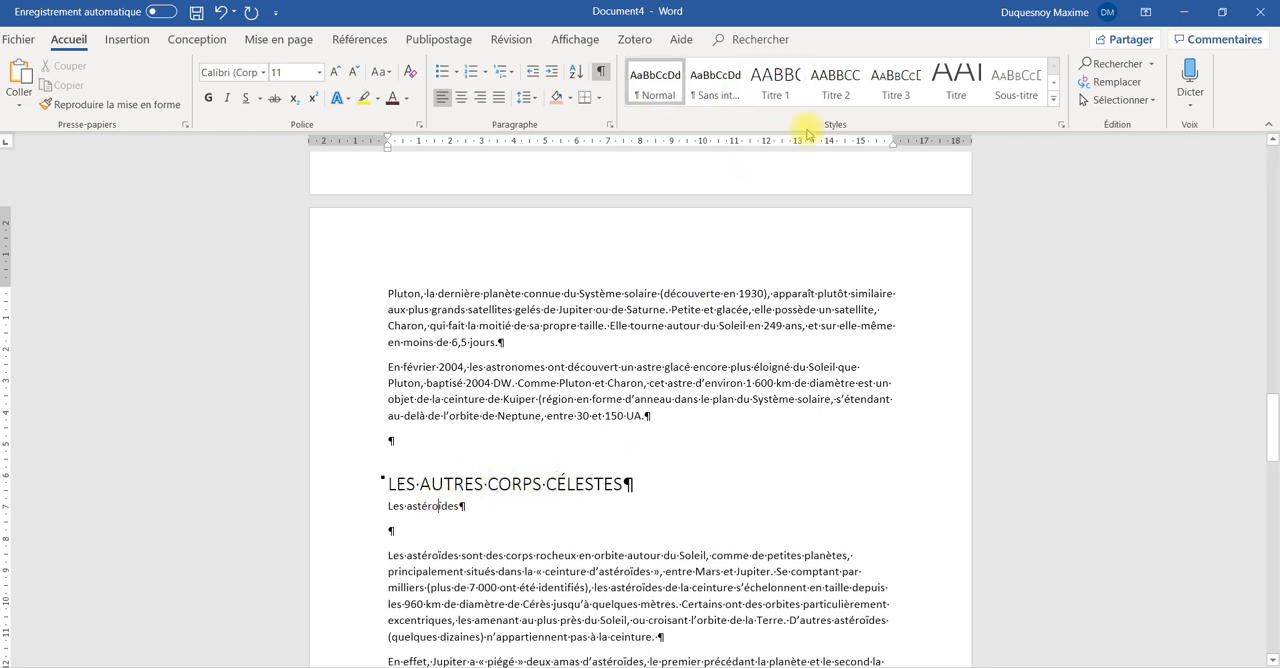
{"action": "left_click", "coordinate": [835, 82]}
{"action": "scroll", "coordinate": [645, 540], "scroll_direction": "down", "scroll_amount": 3}
{"action": "scroll", "coordinate": [636, 567], "scroll_direction": "down", "scroll_amount": 6}
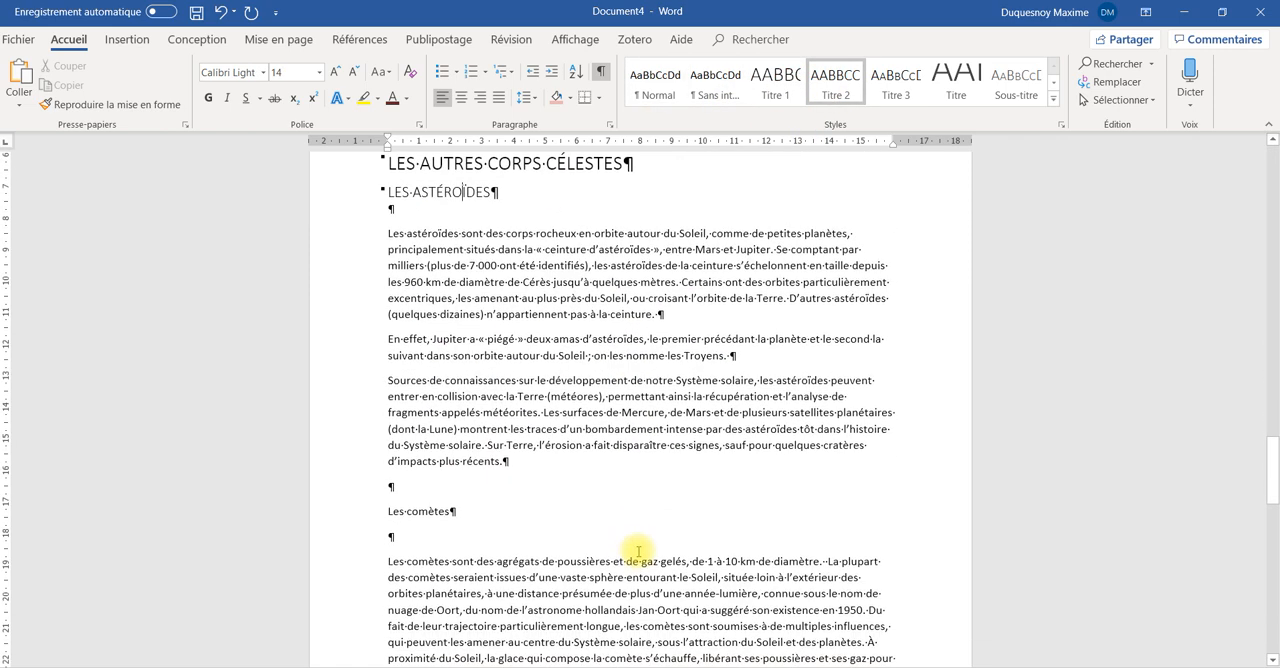
{"action": "left_click", "coordinate": [450, 352]}
{"action": "left_click", "coordinate": [836, 88]}
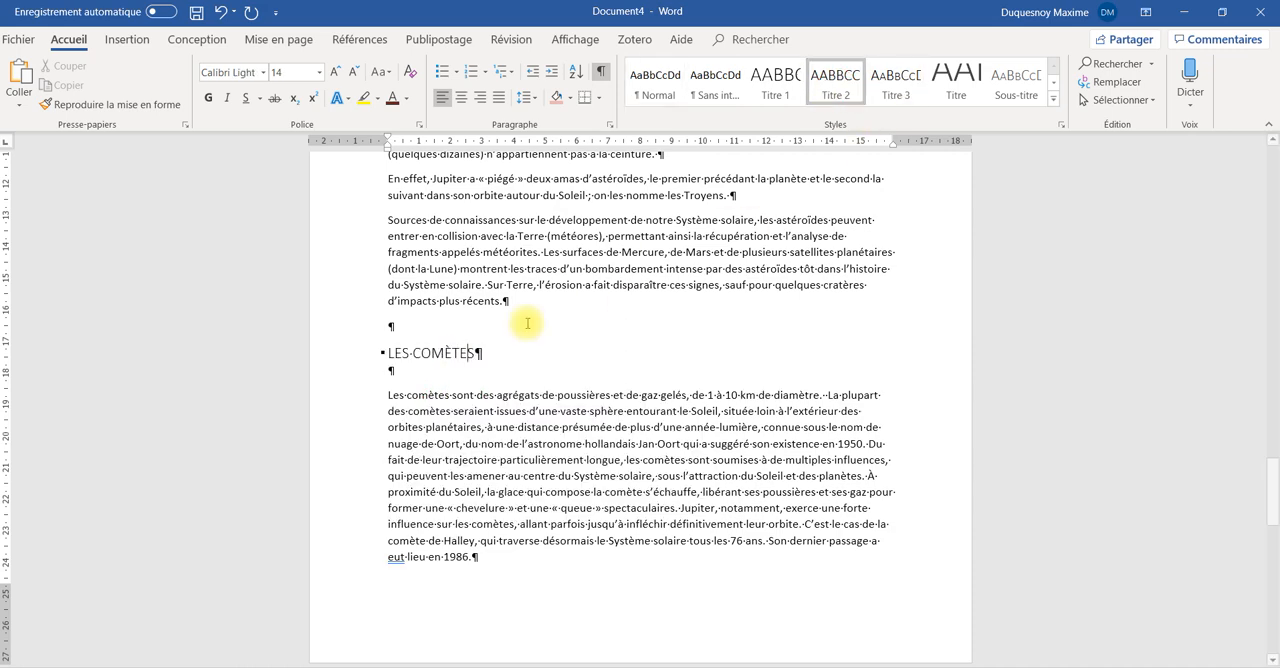
Apply the Titre 1 style to the line "Mouvement des planètes et de leurs satellites"
{"action": "scroll", "coordinate": [523, 366], "scroll_direction": "down", "scroll_amount": 9}
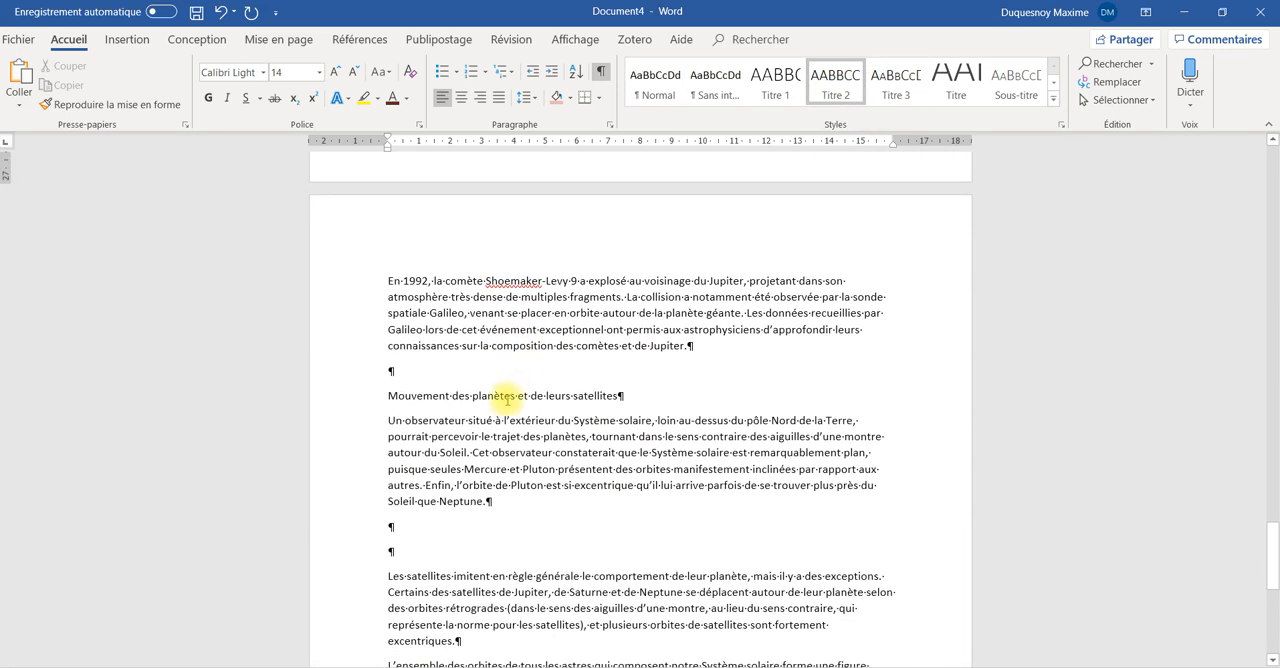
{"action": "left_click", "coordinate": [507, 397]}
{"action": "left_click", "coordinate": [777, 78]}
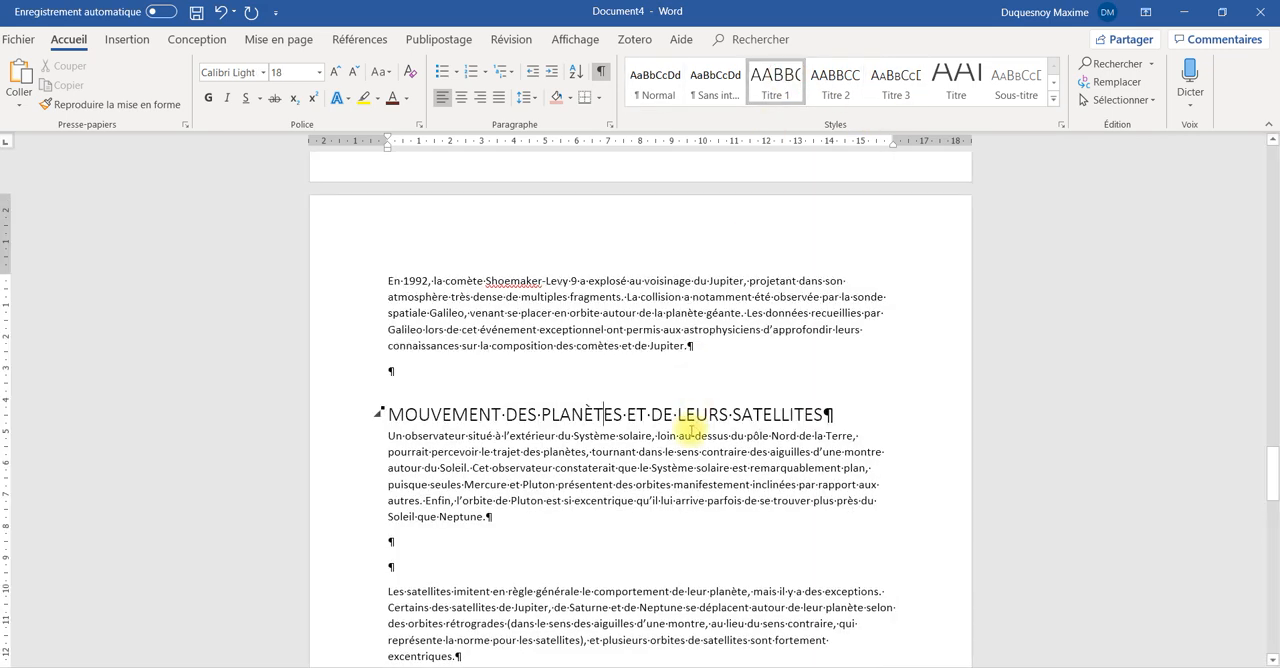
{"action": "scroll", "coordinate": [690, 432], "scroll_direction": "down", "scroll_amount": 7}
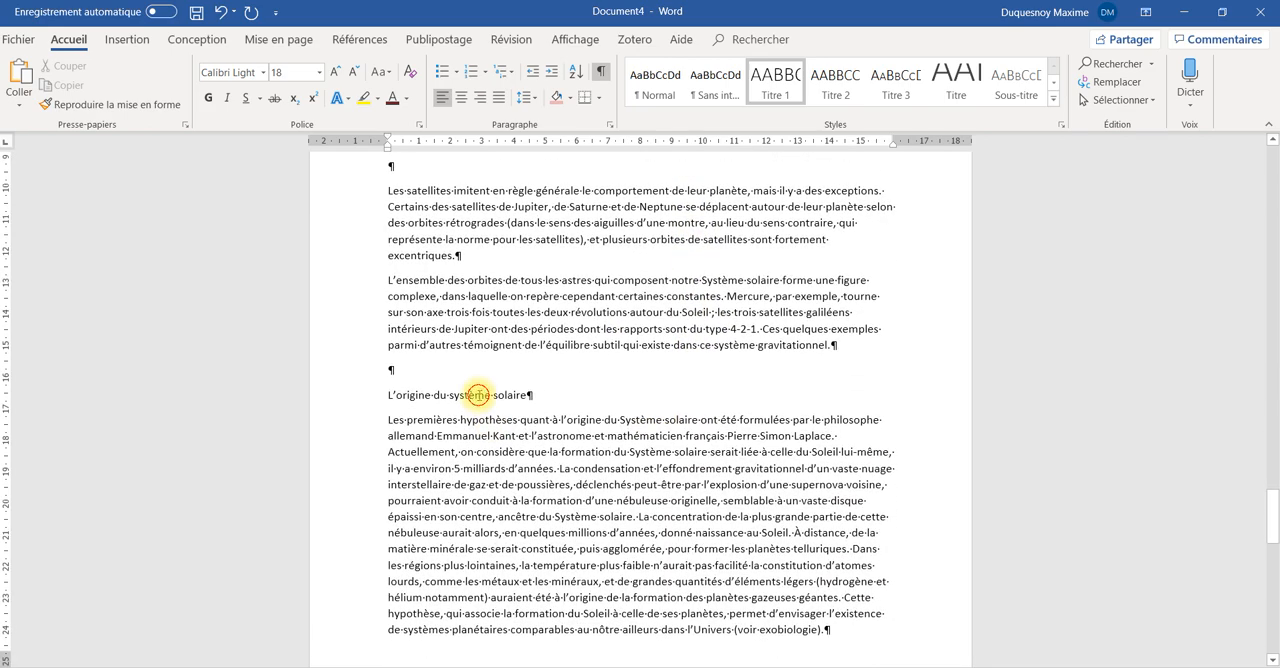
Apply the Titre 1 style to the line "L'origine du système solaire"
{"action": "left_click", "coordinate": [478, 395]}
{"action": "left_click", "coordinate": [775, 80]}
Insert a custom table of contents on the empty last page, trying the Classique and Soigné formats before choosing Officiel
{"action": "scroll", "coordinate": [709, 368], "scroll_direction": "down", "scroll_amount": 6}
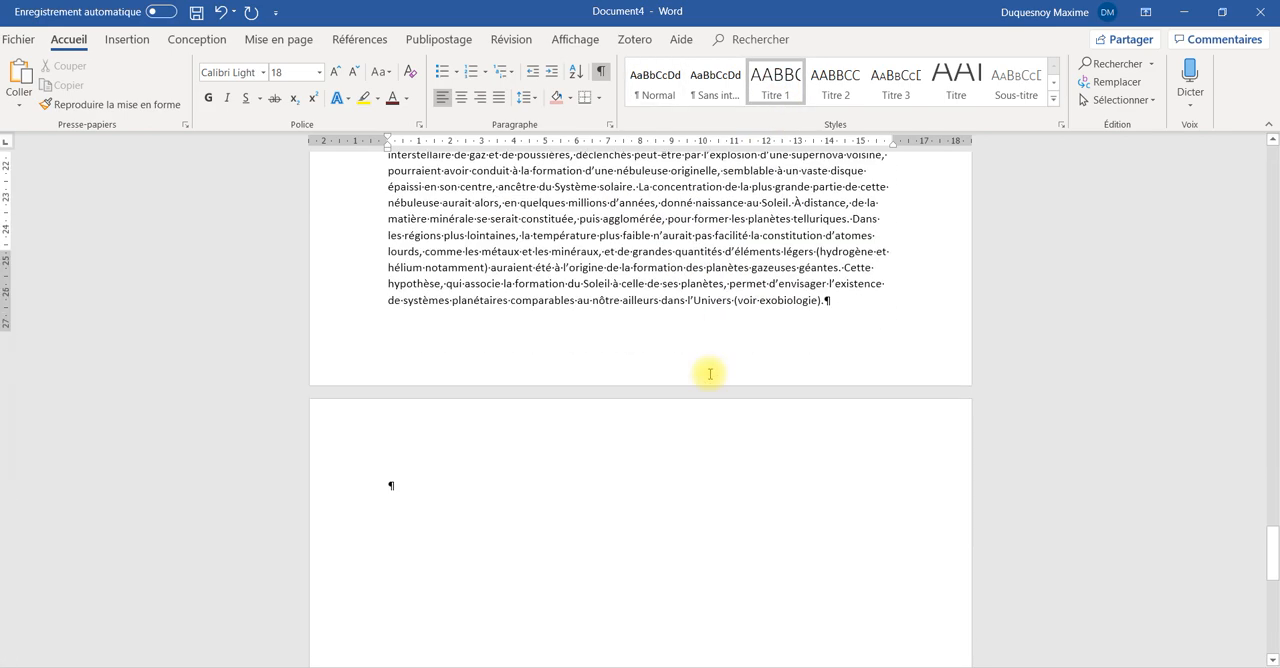
{"action": "scroll", "coordinate": [710, 374], "scroll_direction": "down", "scroll_amount": 2}
{"action": "left_click", "coordinate": [533, 371]}
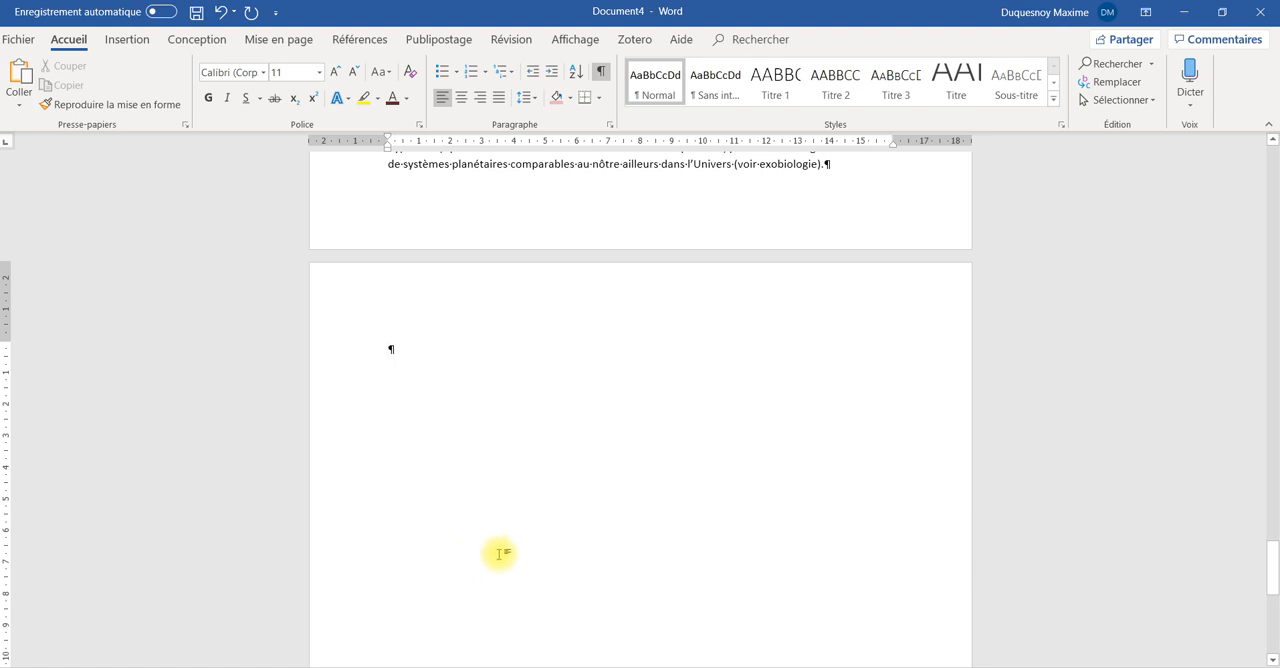
{"action": "left_click", "coordinate": [360, 40]}
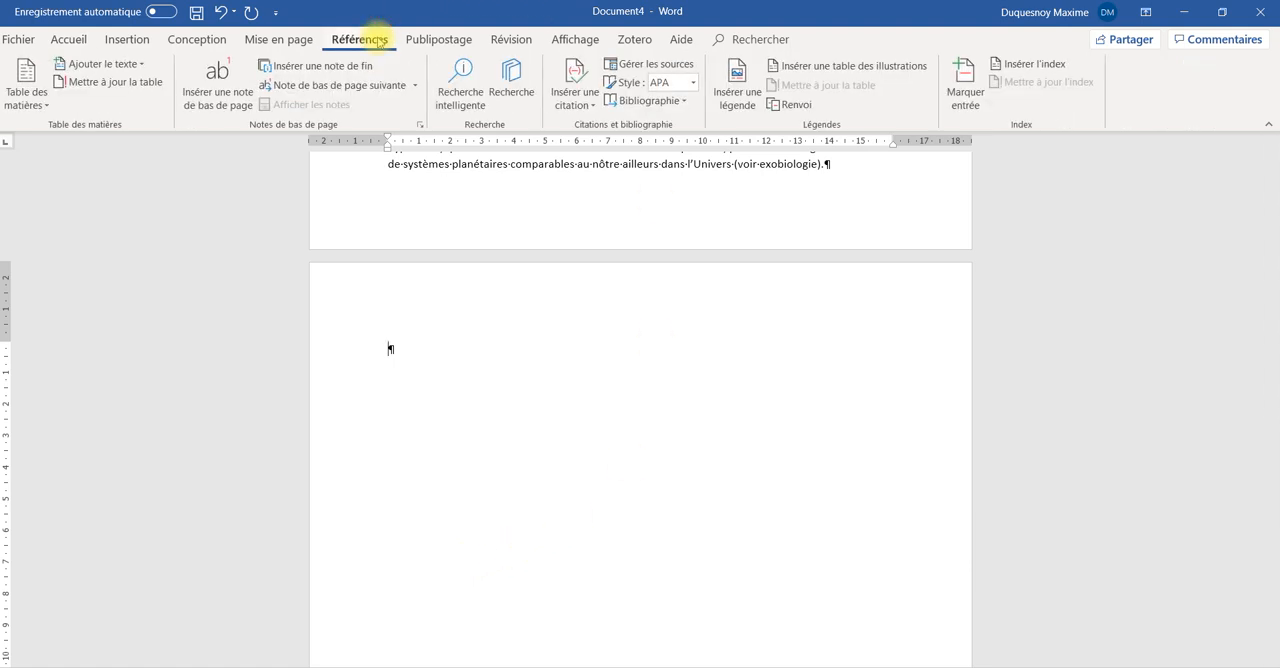
{"action": "left_click", "coordinate": [45, 110]}
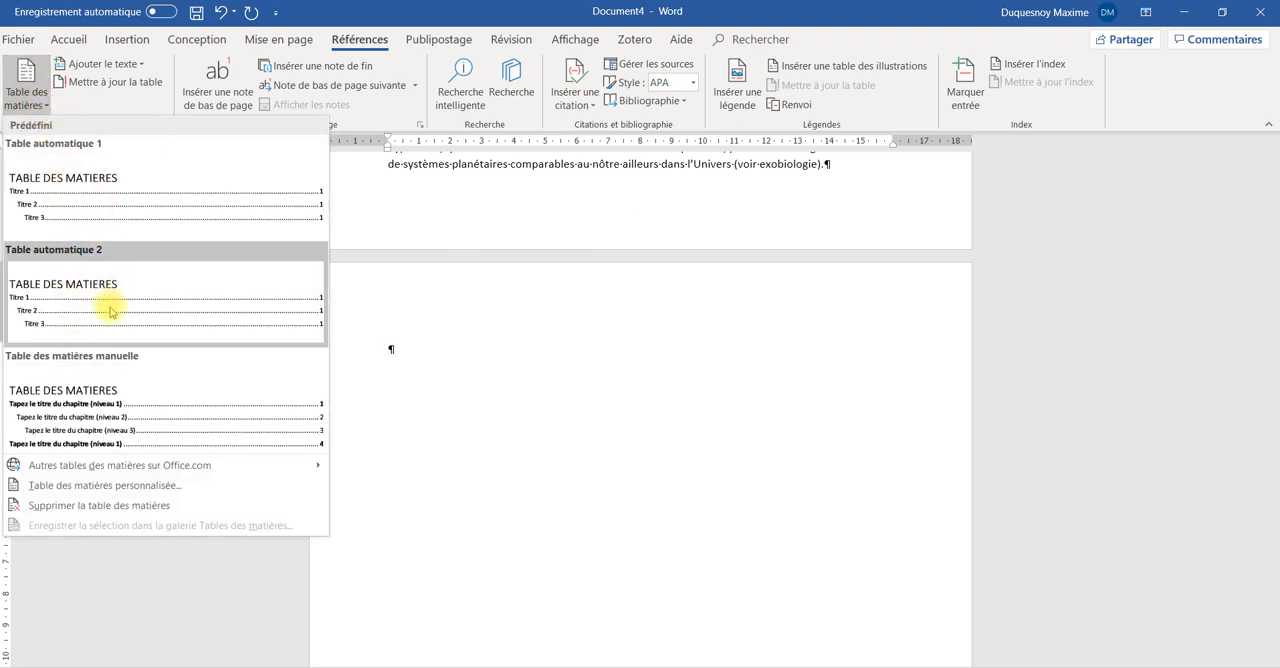
{"action": "left_click", "coordinate": [145, 486]}
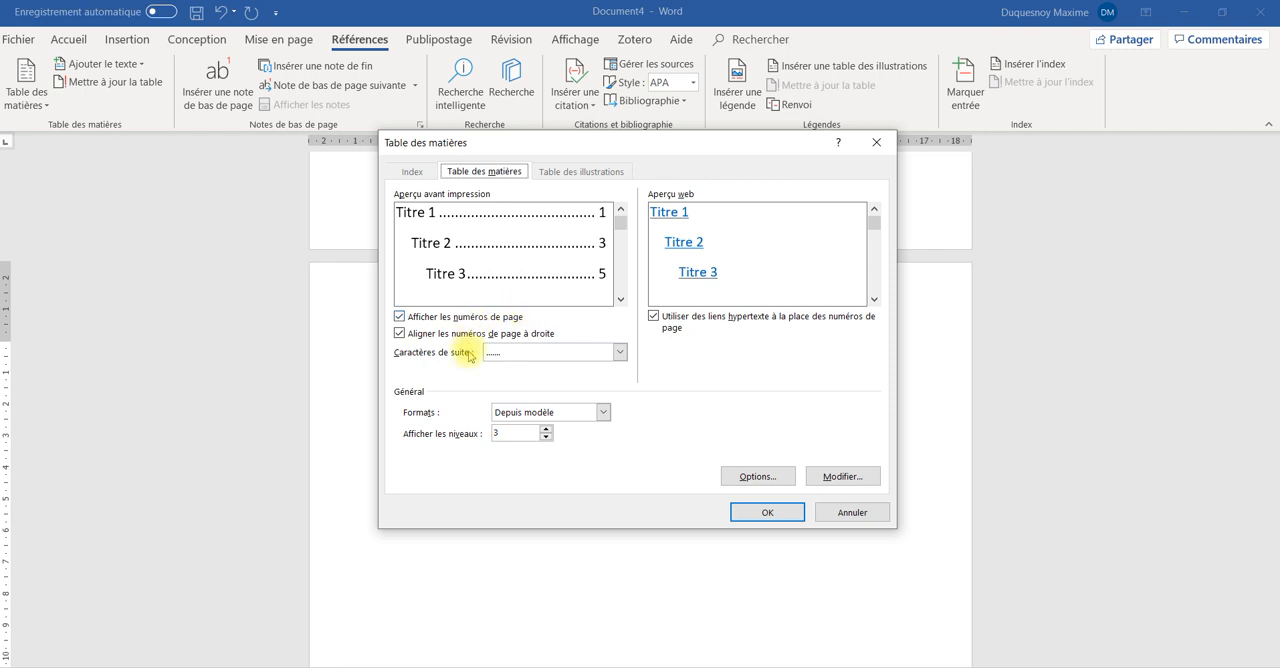
{"action": "left_click", "coordinate": [606, 415]}
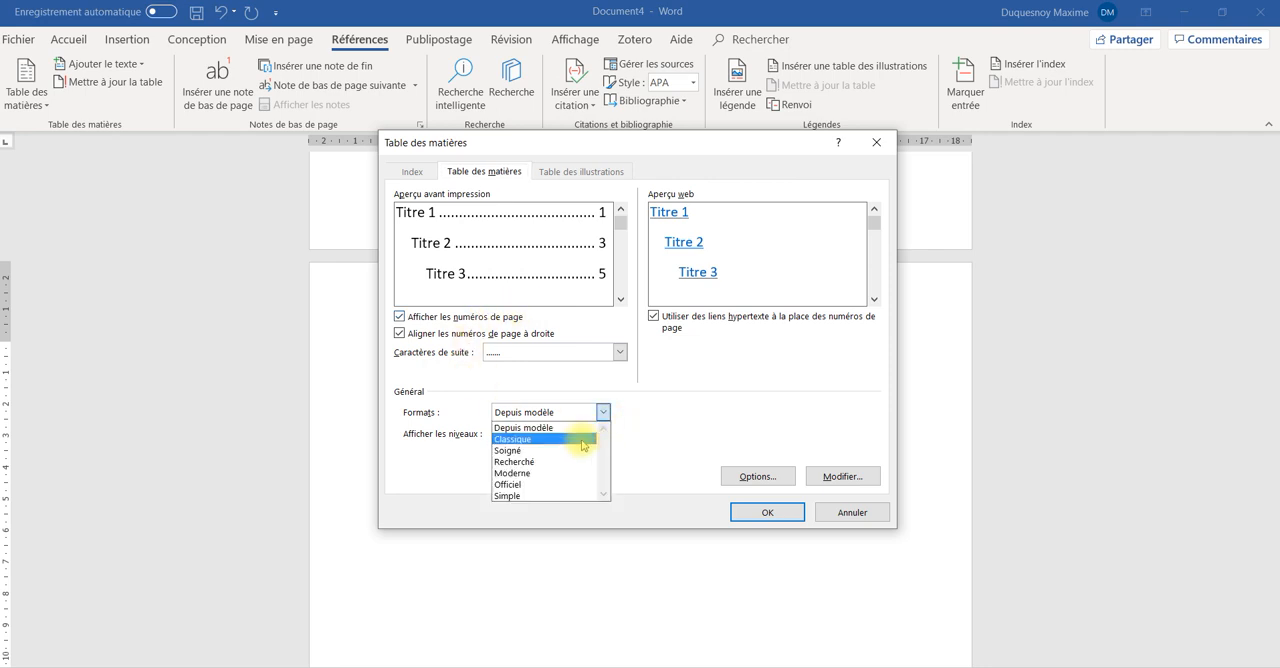
{"action": "left_click", "coordinate": [583, 438]}
{"action": "left_click", "coordinate": [602, 411]}
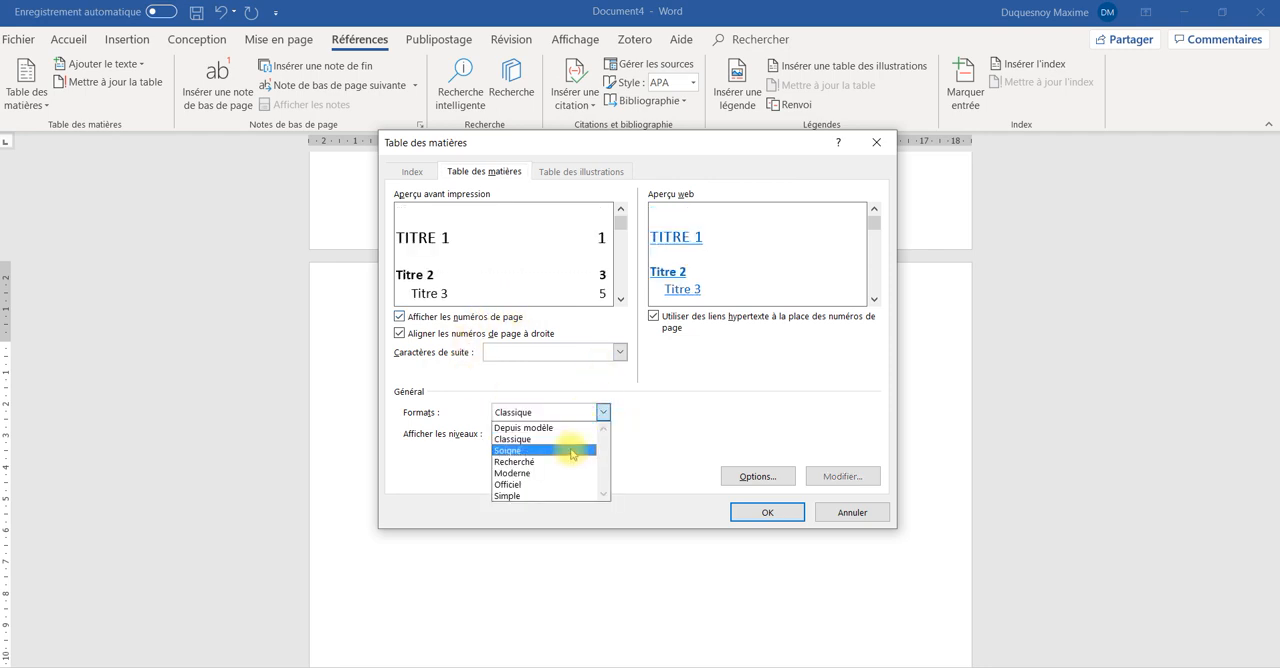
{"action": "left_click", "coordinate": [571, 453]}
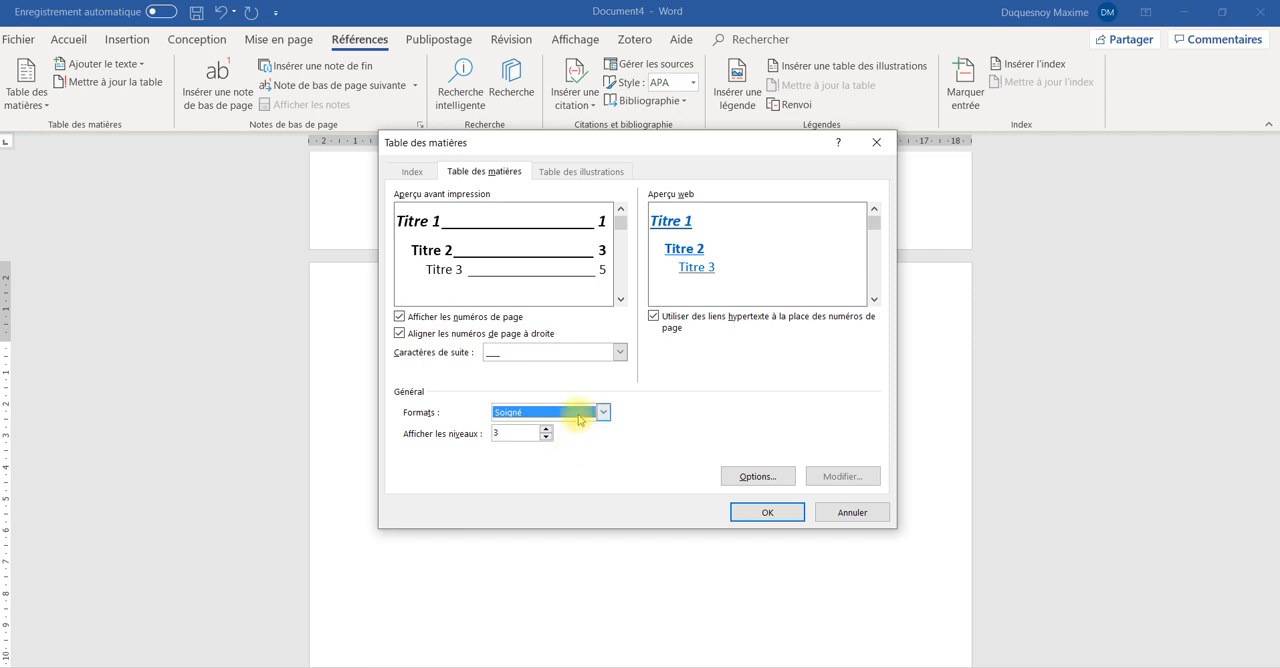
{"action": "left_click", "coordinate": [578, 418]}
{"action": "left_click", "coordinate": [568, 485]}
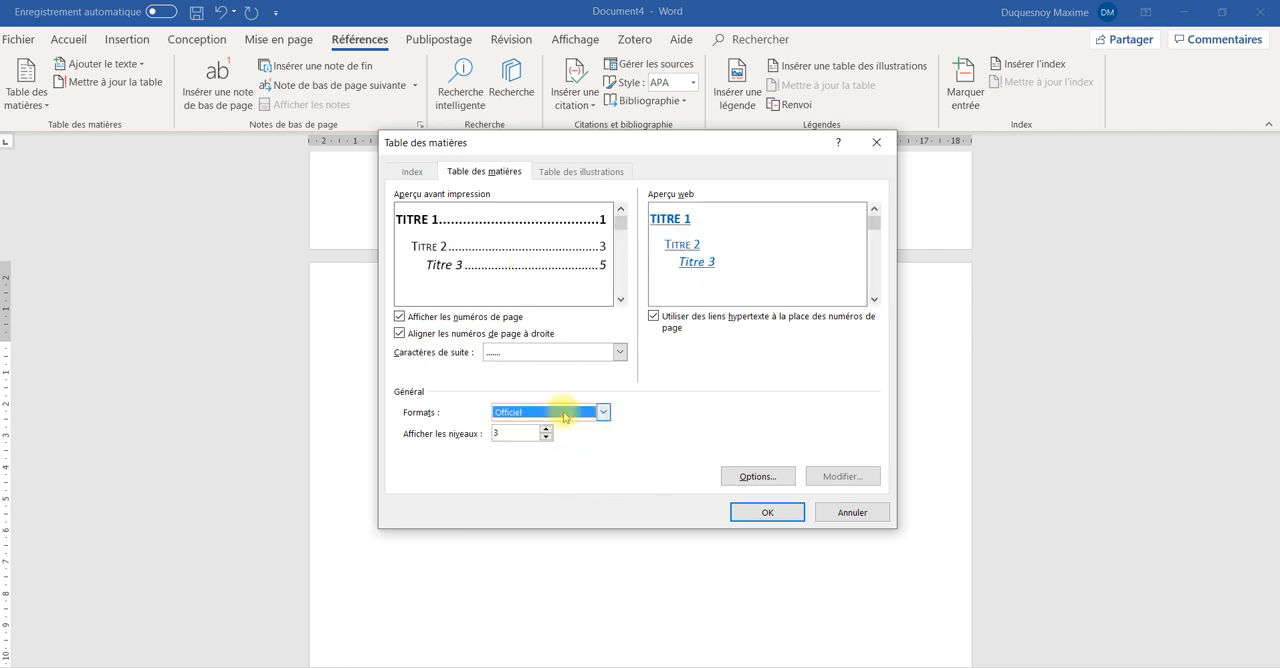
{"action": "left_click", "coordinate": [768, 511]}
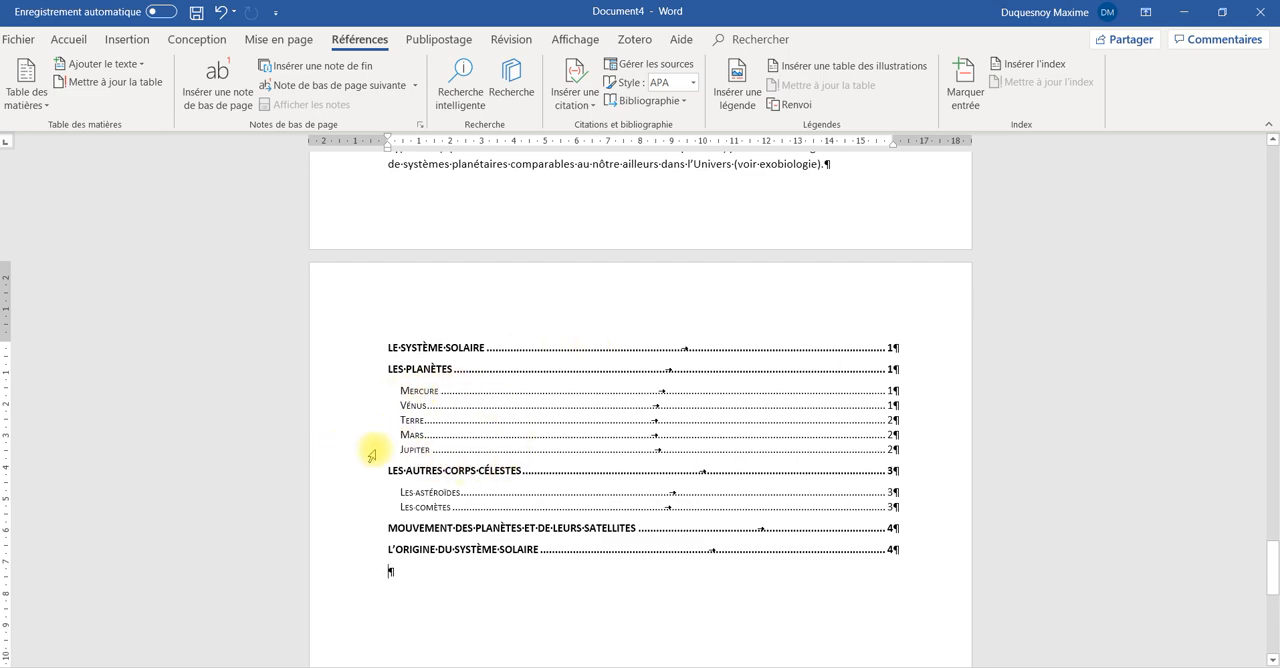
Copy the word "Uranus" into the empty line above its paragraph and apply the Titre 2 style to it
{"action": "scroll", "coordinate": [521, 461], "scroll_direction": "up", "scroll_amount": 15}
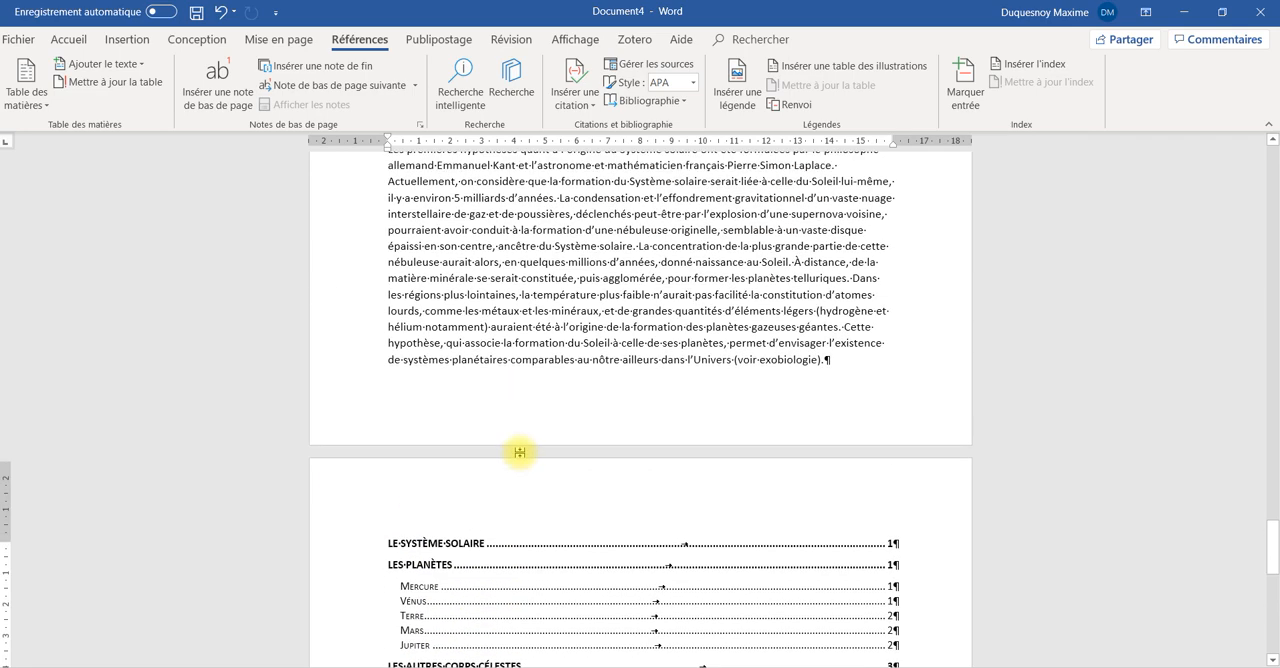
{"action": "scroll", "coordinate": [521, 410], "scroll_direction": "up", "scroll_amount": 15}
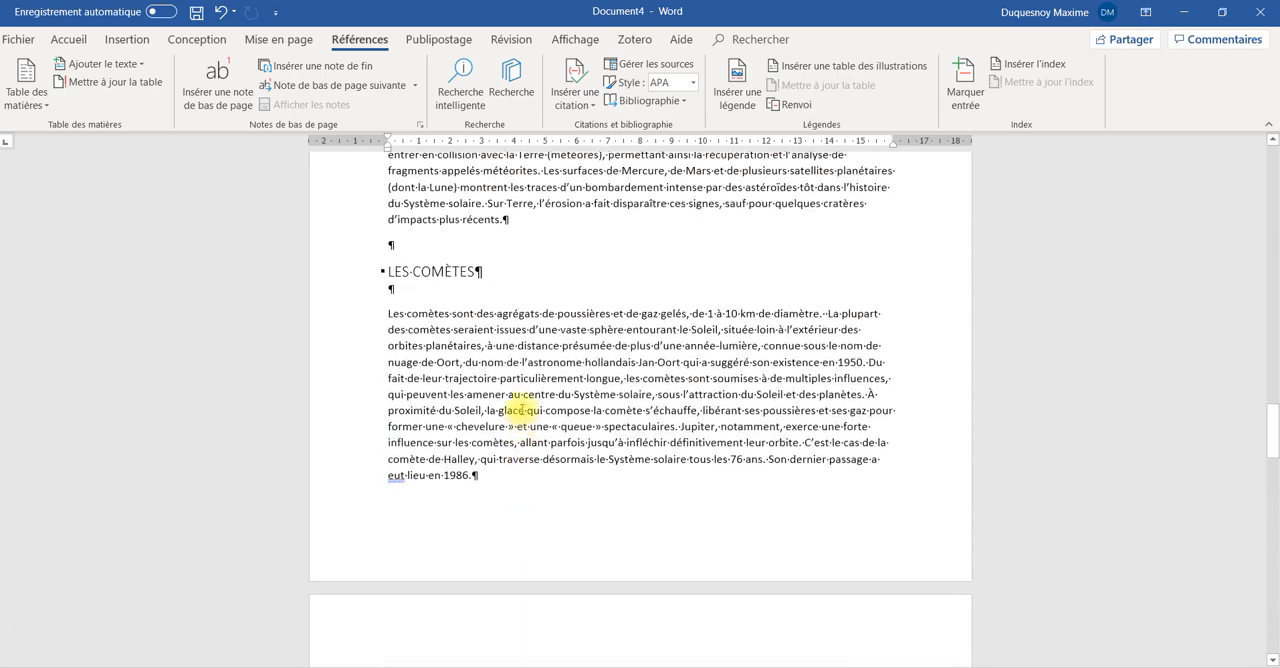
{"action": "scroll", "coordinate": [524, 406], "scroll_direction": "up", "scroll_amount": 5}
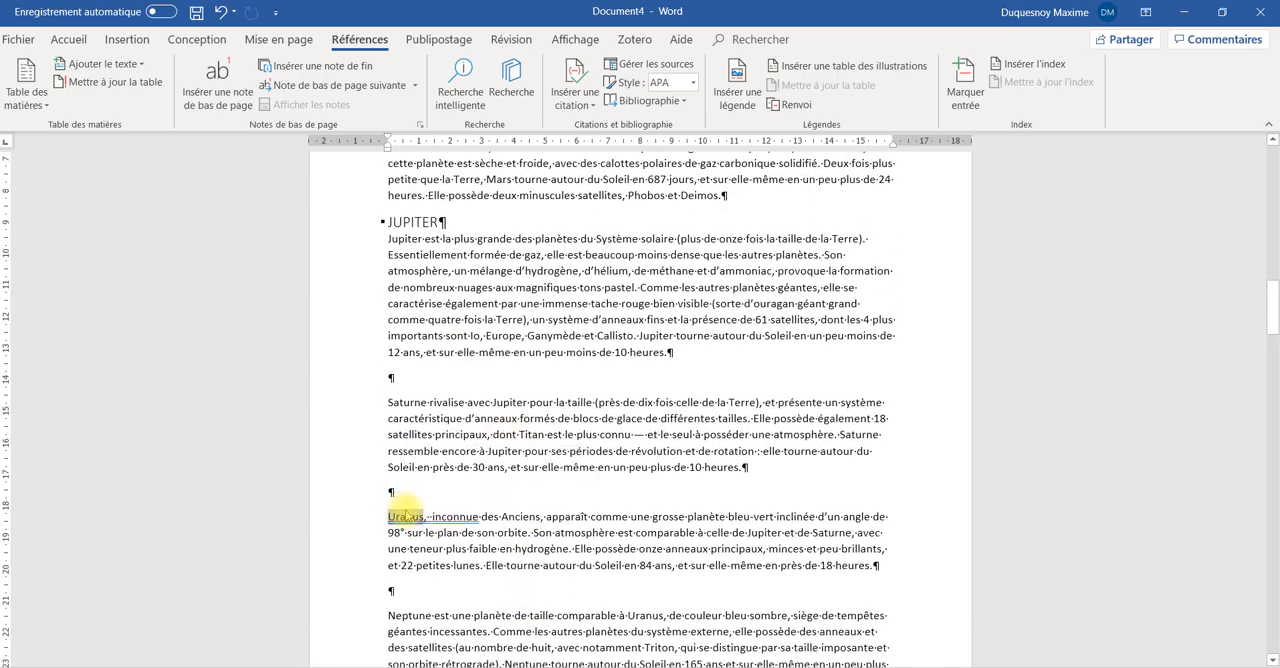
{"action": "type", "text": "Uranus"}
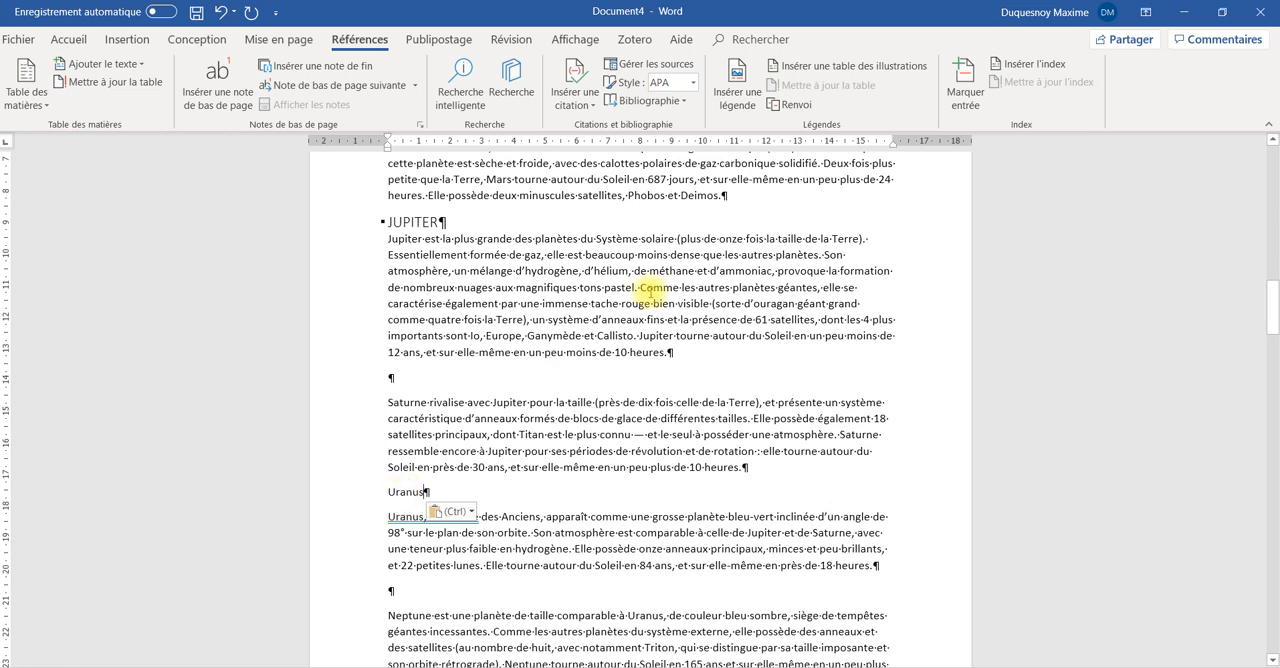
{"action": "left_click", "coordinate": [69, 39]}
{"action": "left_click", "coordinate": [832, 84]}
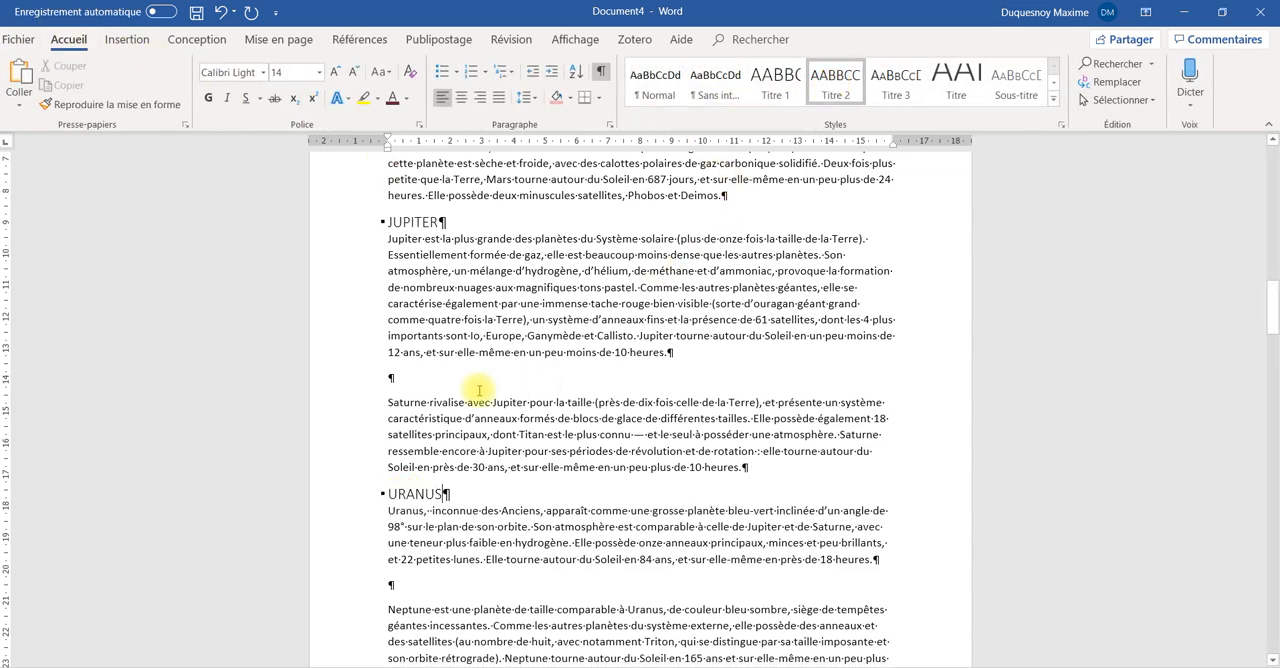
Copy the word "Saturne" into the empty line above its paragraph and apply the Titre 2 style to it
{"action": "double_click", "coordinate": [412, 402]}
{"action": "key", "text": "ctrl+c"}
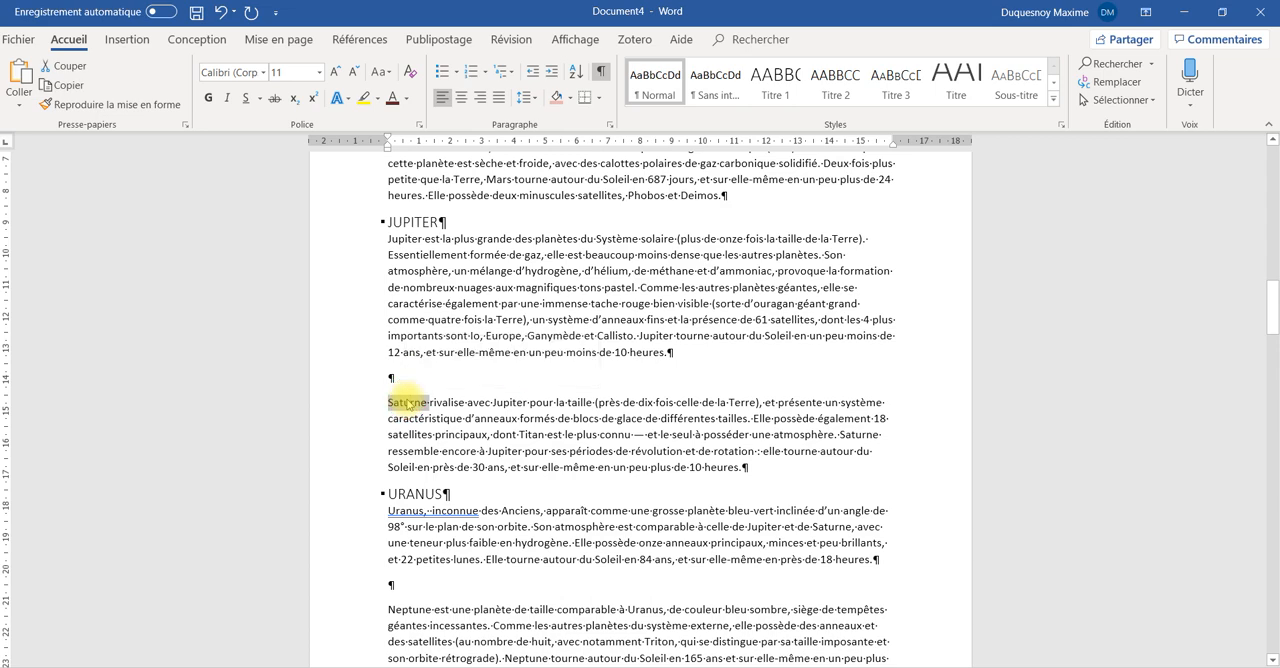
{"action": "left_click", "coordinate": [408, 381]}
{"action": "key", "text": "ctrl+v"}
{"action": "left_click", "coordinate": [832, 84]}
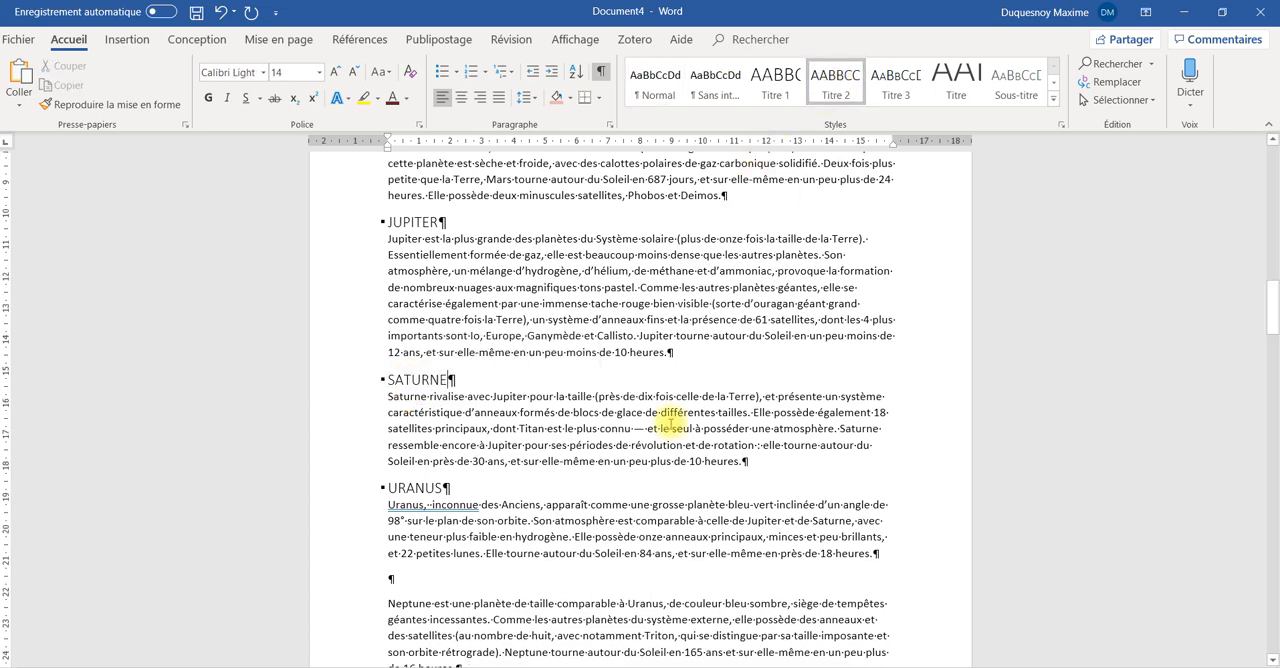
Copy the word "Neptune" into the empty line above its paragraph and apply the Titre 2 style to it
{"action": "scroll", "coordinate": [600, 390], "scroll_direction": "down", "scroll_amount": 5}
{"action": "left_click", "coordinate": [411, 324]}
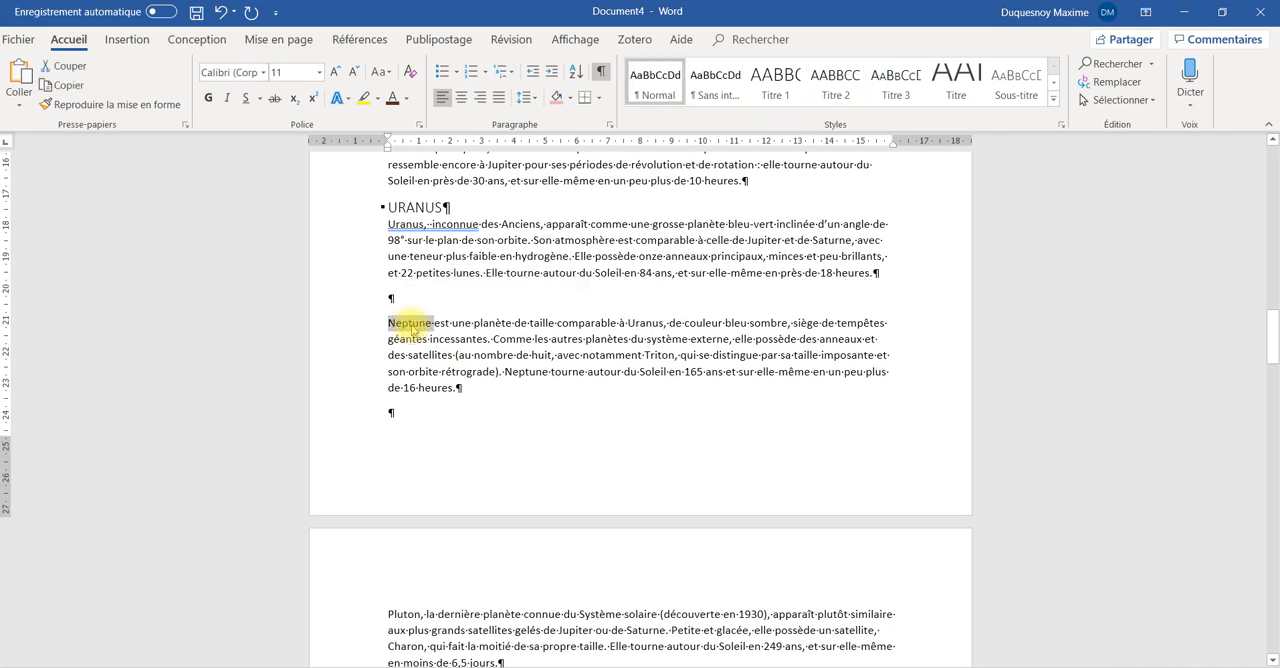
{"action": "left_click", "coordinate": [411, 300]}
{"action": "type", "text": "Neptune"}
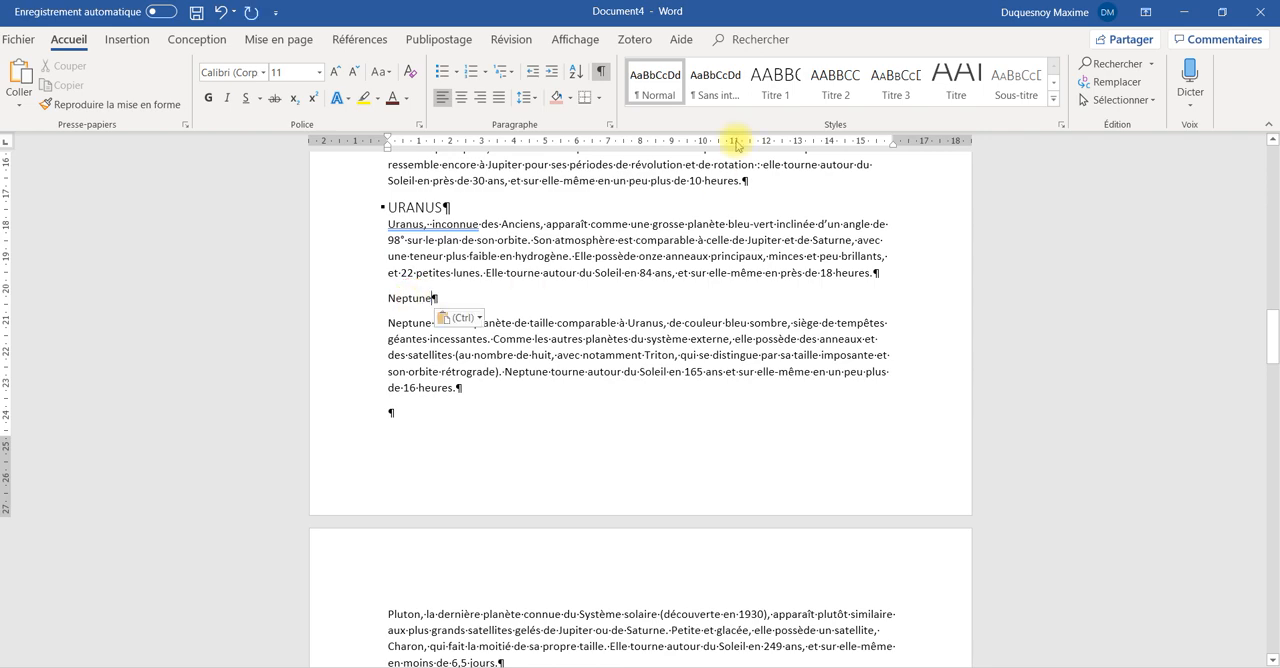
{"action": "left_click", "coordinate": [835, 84]}
Copy the word "Pluton" onto its own new line above the Pluto paragraph and apply the Titre 2 style to it
{"action": "scroll", "coordinate": [620, 350], "scroll_direction": "down", "scroll_amount": 5}
{"action": "double_click", "coordinate": [405, 333]}
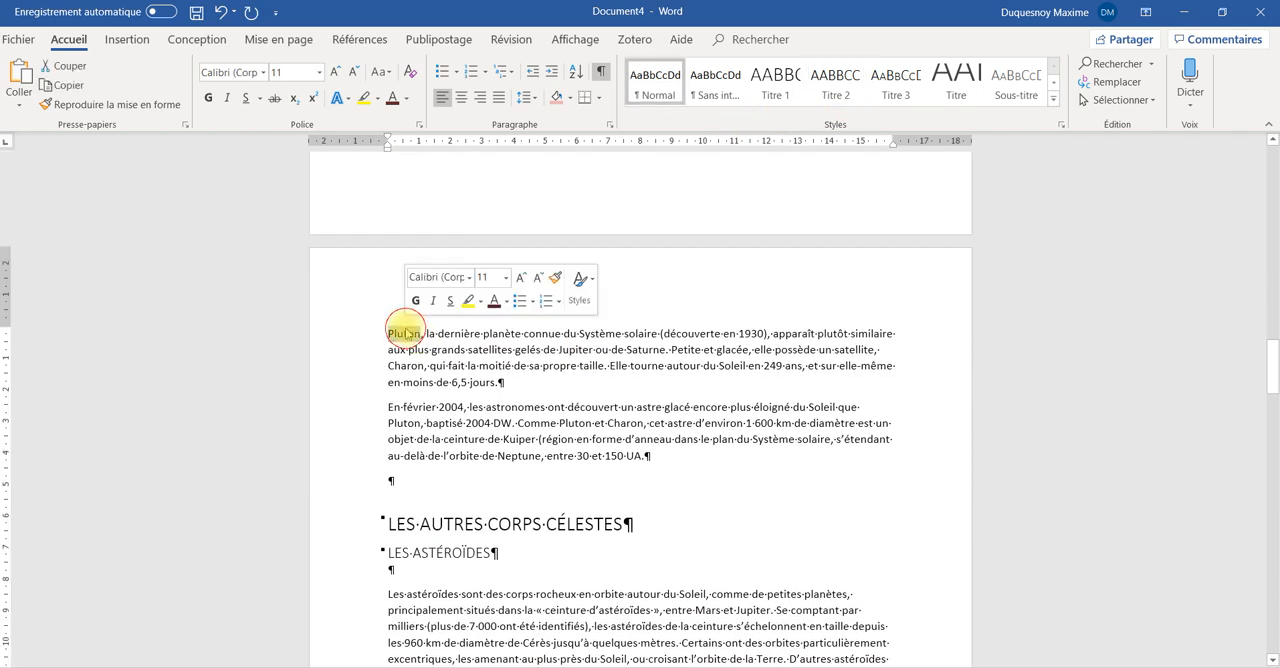
{"action": "key", "text": "ctrl+c"}
{"action": "left_click", "coordinate": [389, 334]}
{"action": "key", "text": "ctrl+v"}
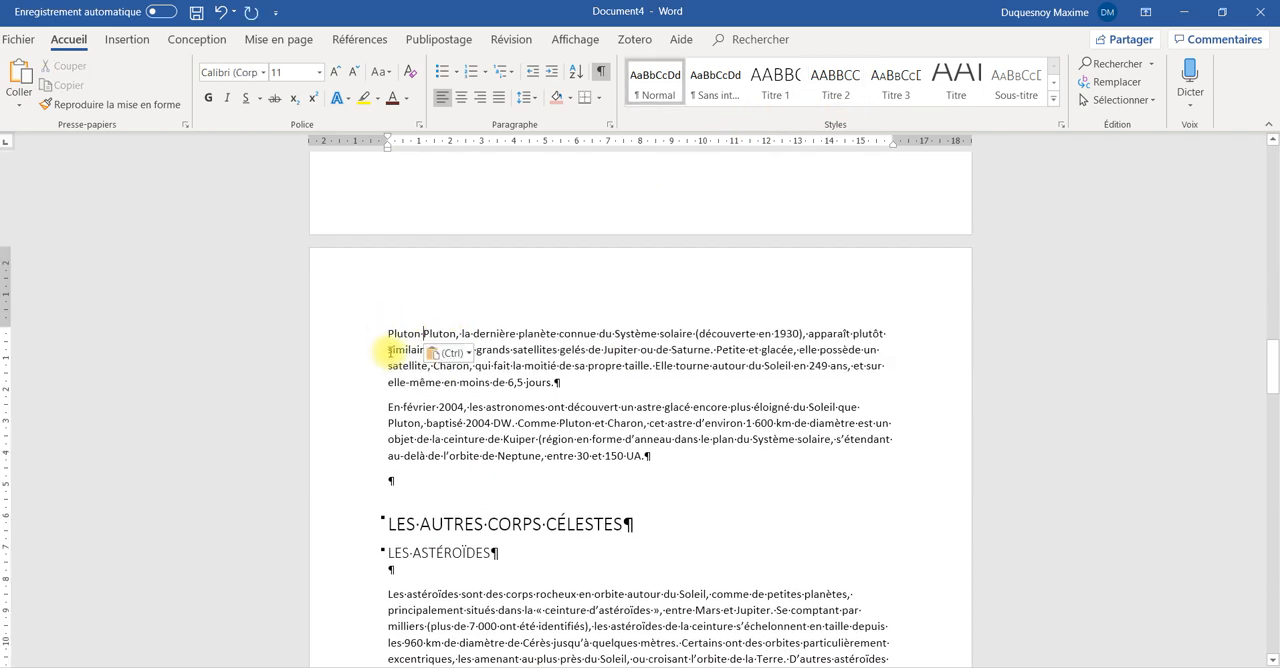
{"action": "key", "text": "Return"}
{"action": "left_click", "coordinate": [402, 334]}
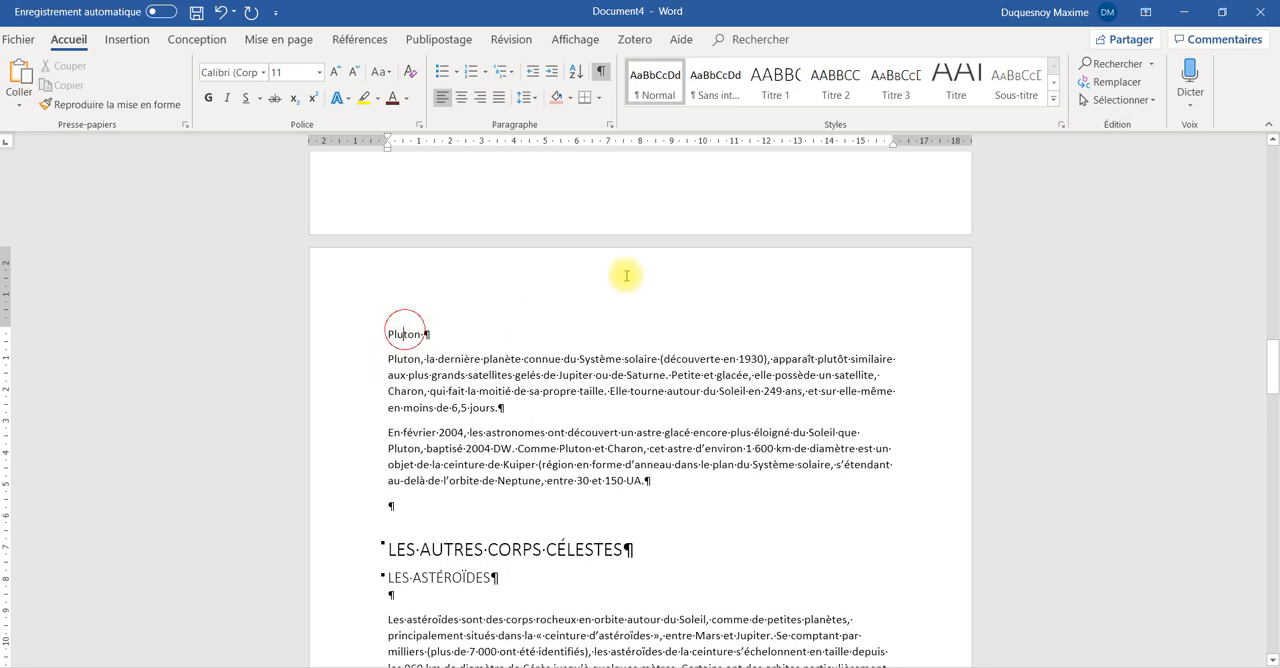
{"action": "left_click", "coordinate": [835, 84]}
Update the entire table of contents on the last page, not only its page numbers
{"action": "scroll", "coordinate": [738, 390], "scroll_direction": "down", "scroll_amount": 15}
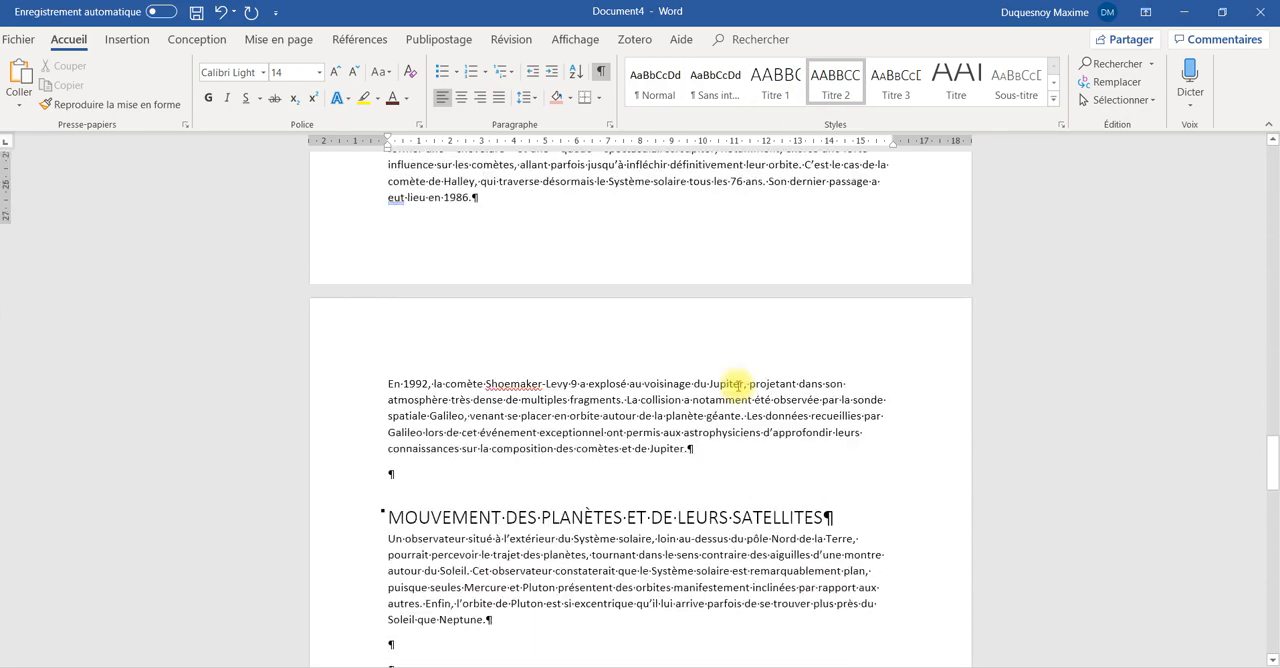
{"action": "scroll", "coordinate": [738, 385], "scroll_direction": "down", "scroll_amount": 15}
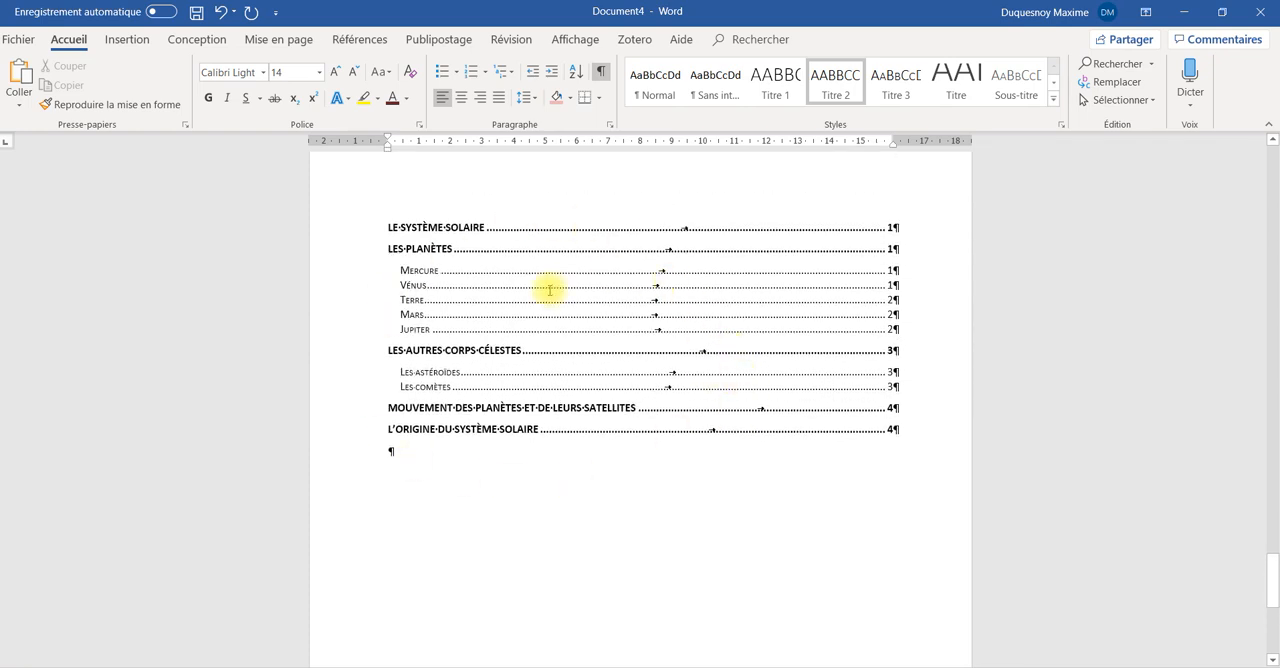
{"action": "right_click", "coordinate": [549, 290]}
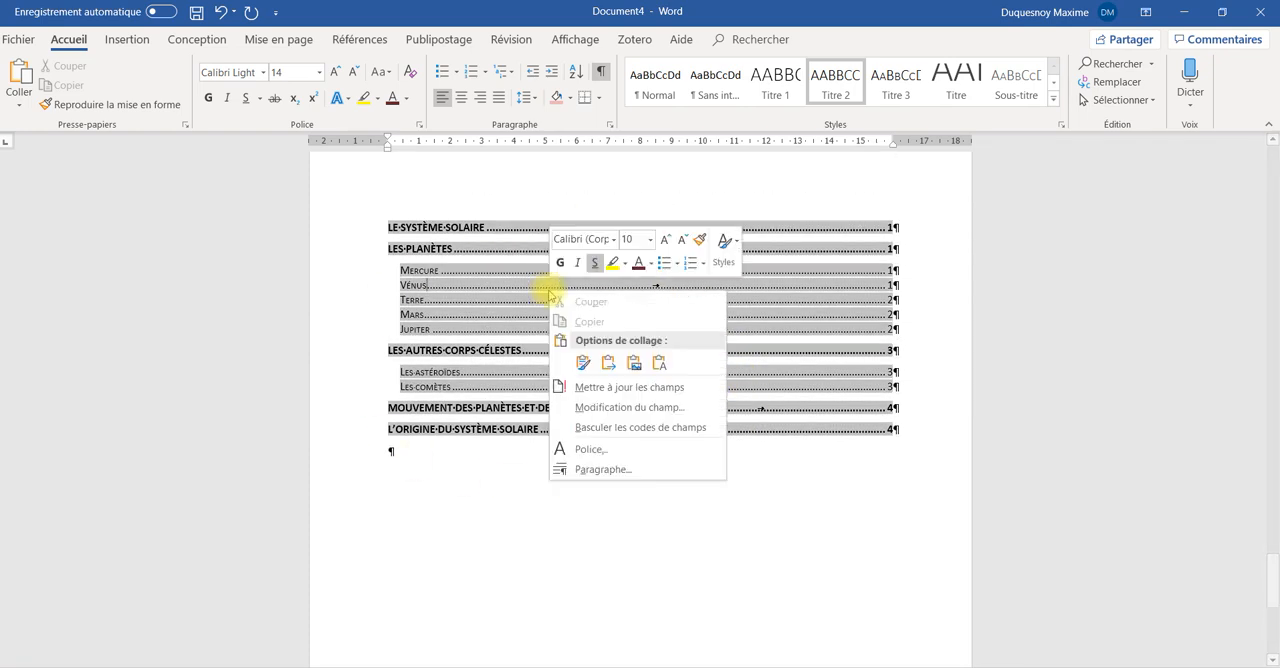
{"action": "left_click", "coordinate": [645, 388]}
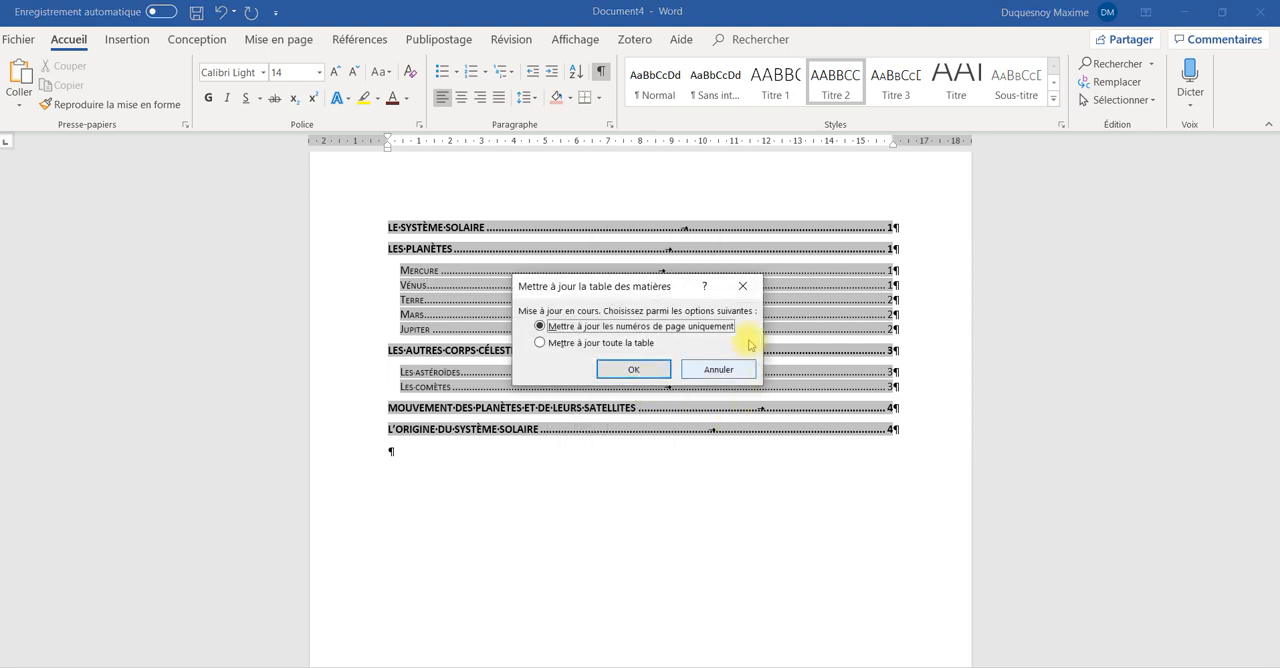
{"action": "left_click", "coordinate": [589, 344]}
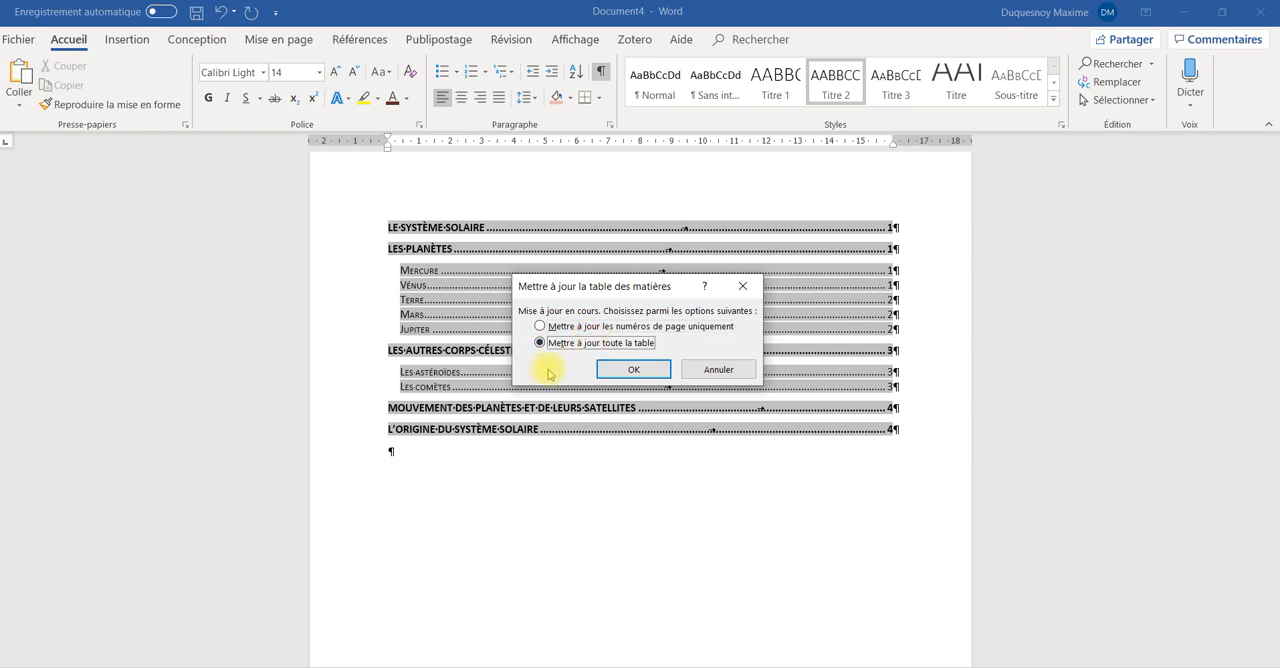
{"action": "left_click", "coordinate": [617, 369]}
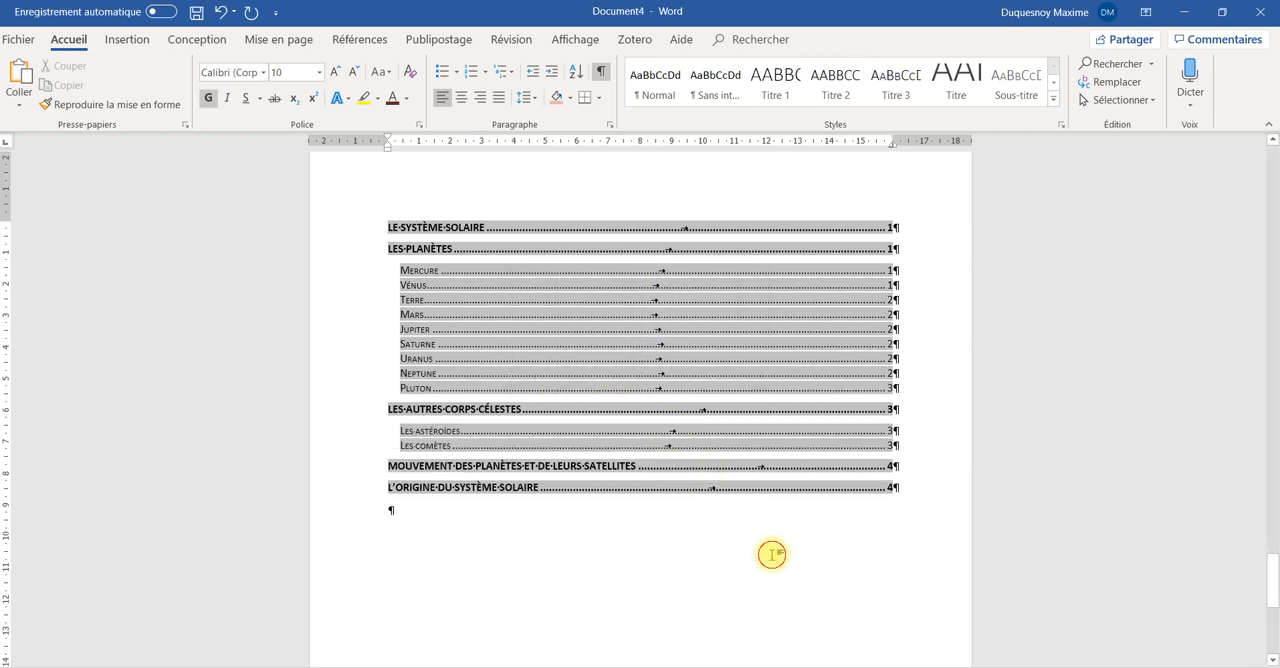
{"action": "left_click", "coordinate": [772, 554]}
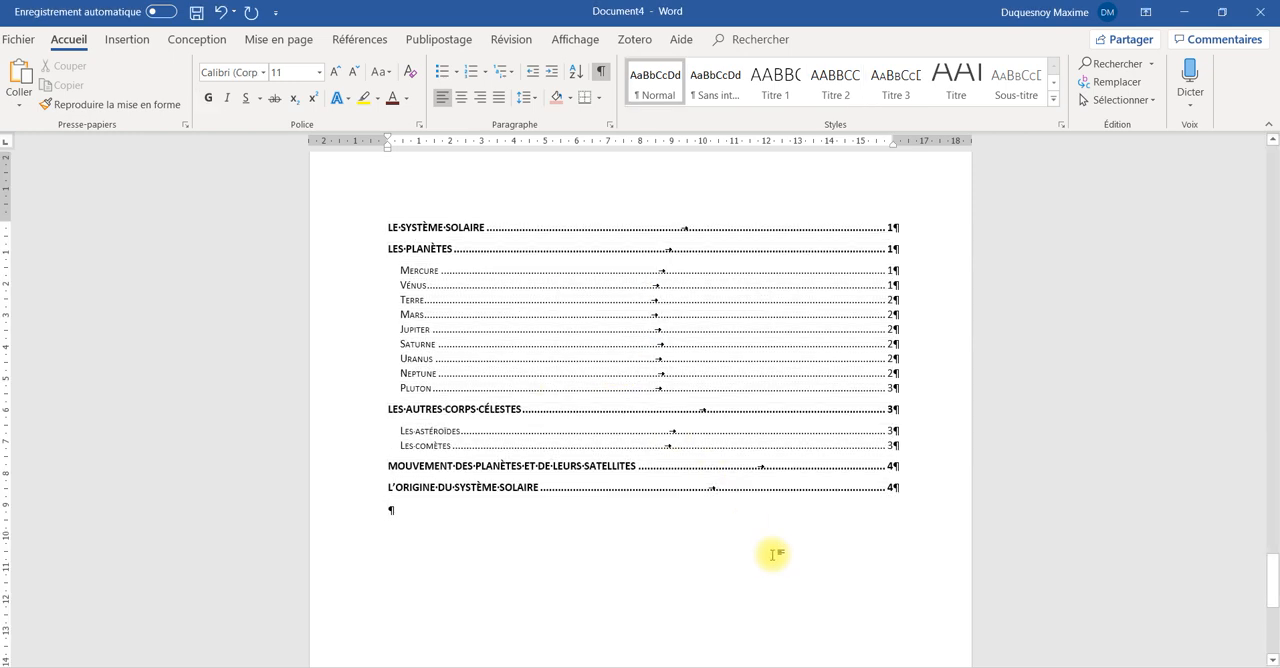